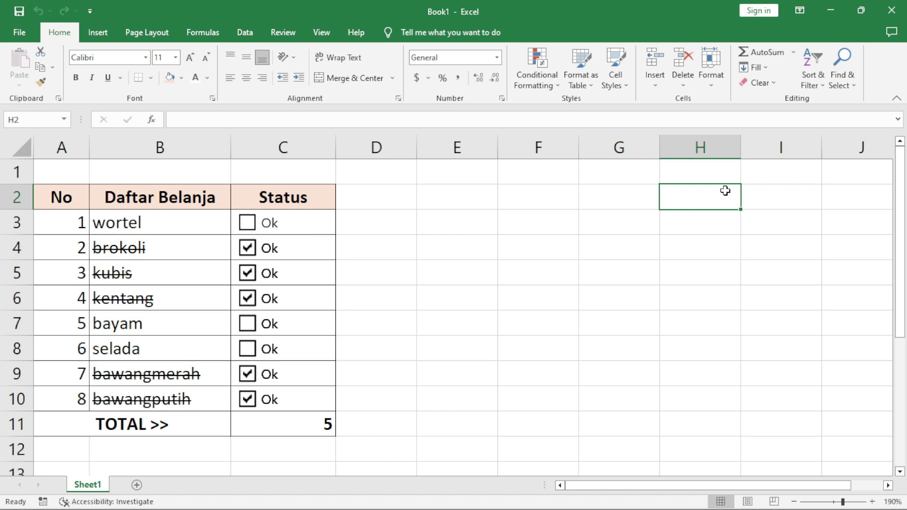
Tick wortel and untick brokoli, kubis and another item so the COUNTIF TOTAL updates.
click(246, 223)
click(302, 431)
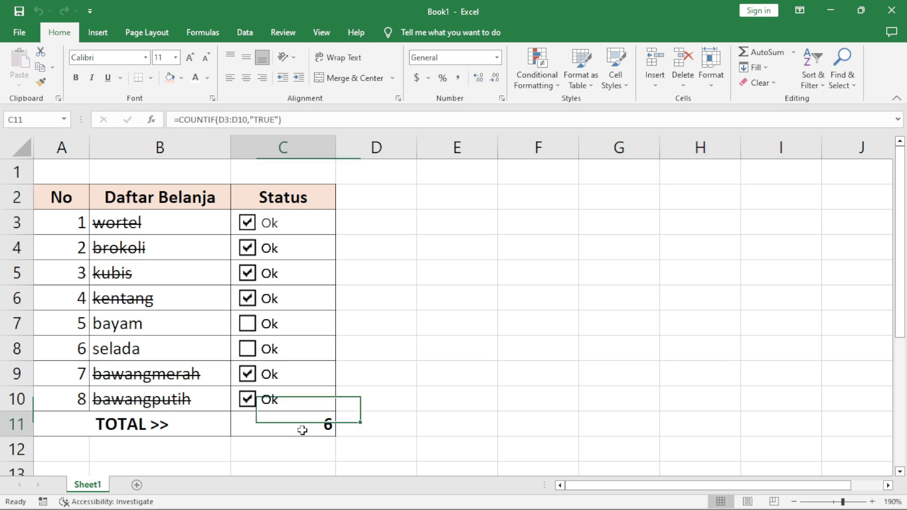
click(247, 251)
click(247, 273)
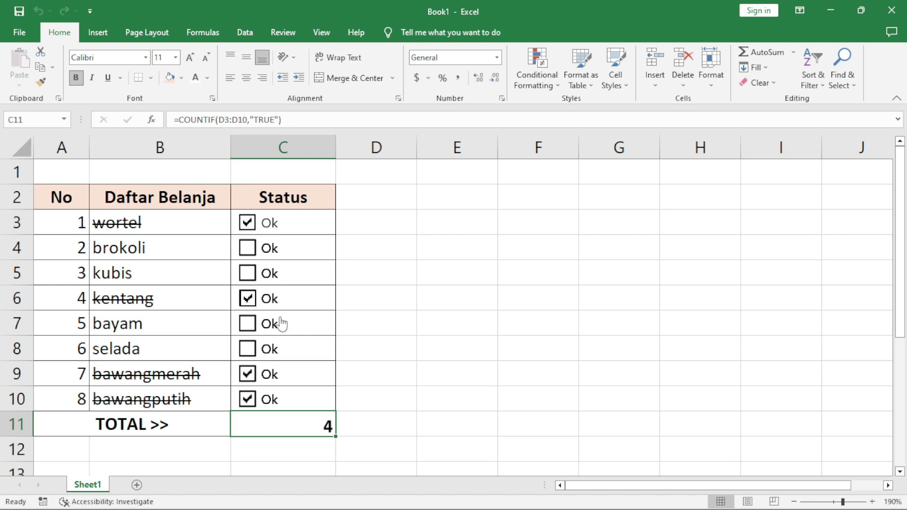
click(247, 298)
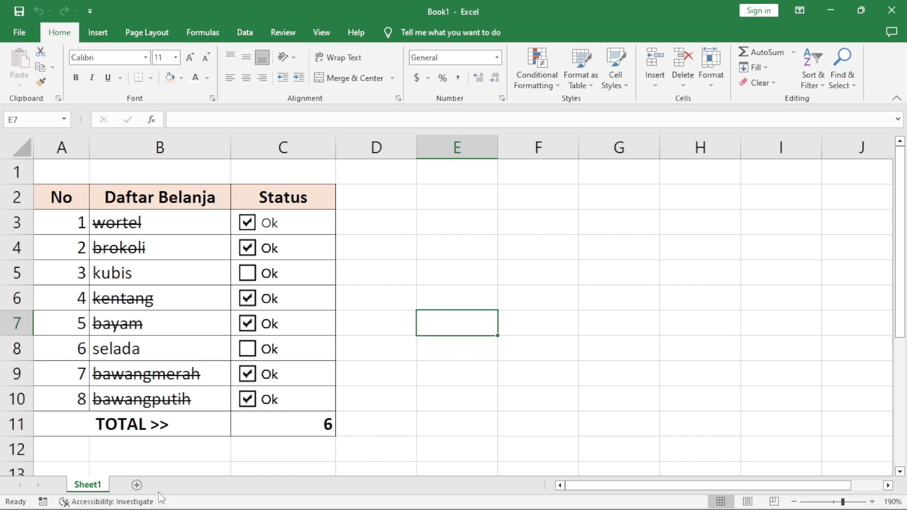
Add a new Sheet2 and select the shopping list from A2 down to TOTAL.
click(136, 485)
click(87, 485)
mouse_move(75, 208)
mouse_down()
mouse_move(143, 233)
mouse_move(161, 423)
mouse_up()
Copy the selected shopping list and view Sheet2's copy with its empty Status column.
right_click(166, 347)
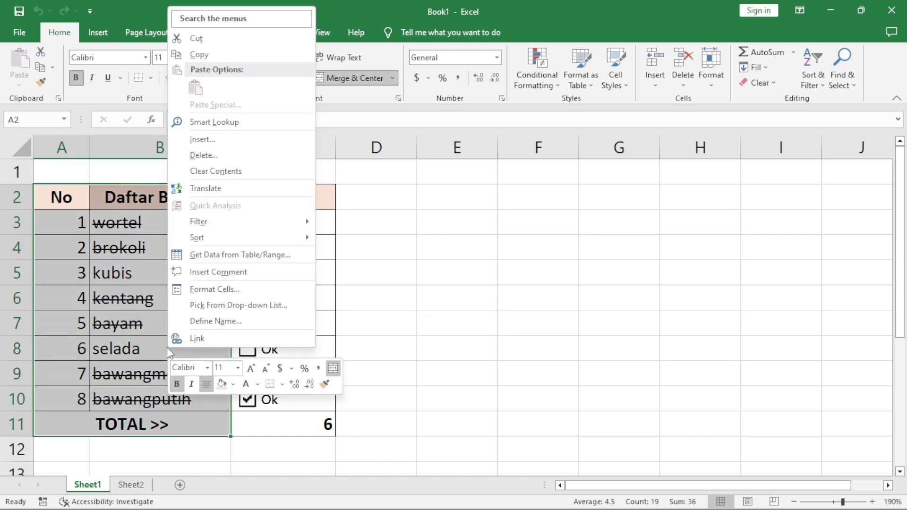
click(204, 55)
key(ctrl+Page_Down)
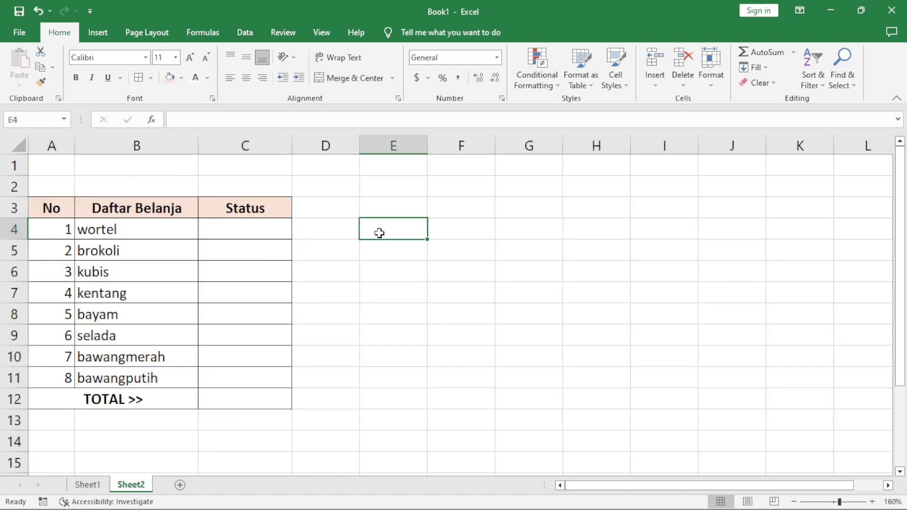
click(365, 202)
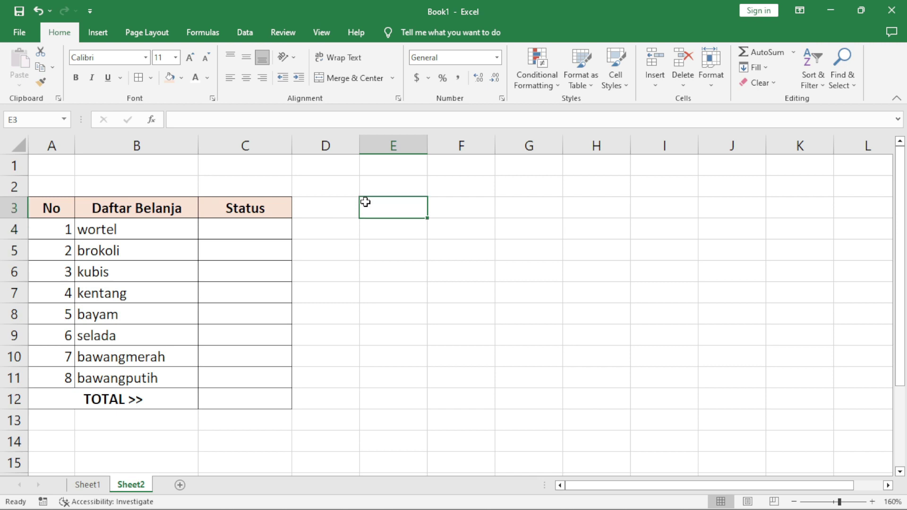
click(240, 230)
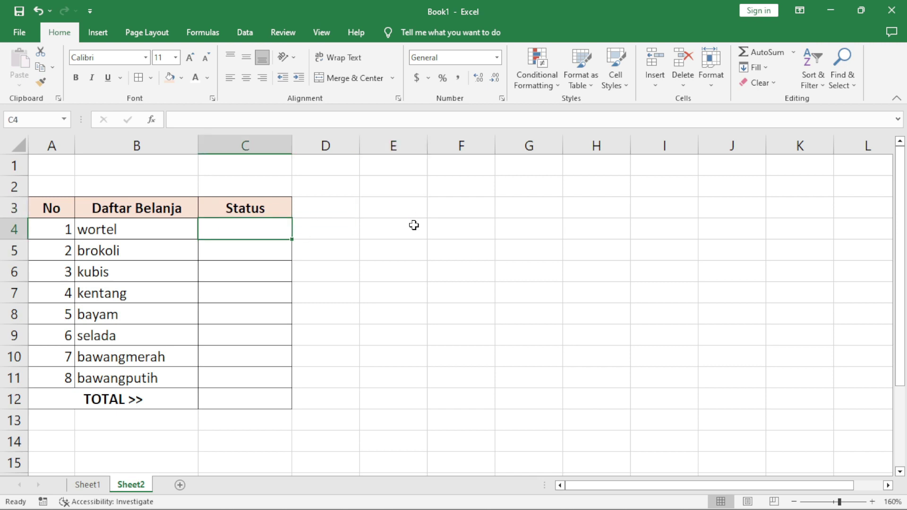
click(399, 270)
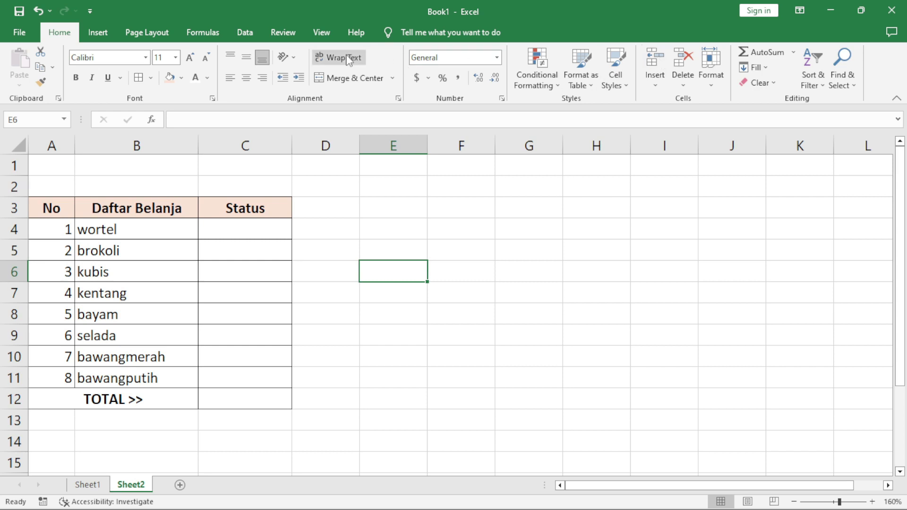
Enable the Developer tab through Customize the Ribbon, then select Status cells C4 and C5.
right_click(390, 58)
right_click(383, 52)
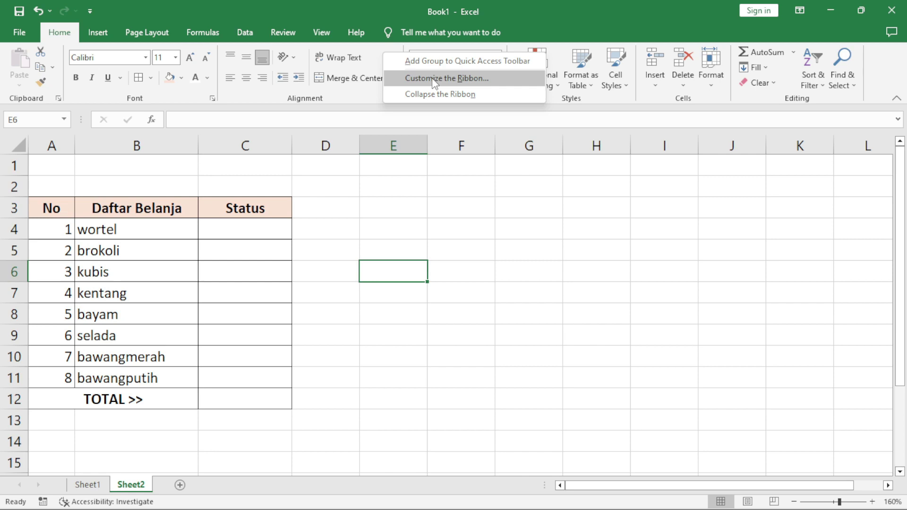
click(434, 78)
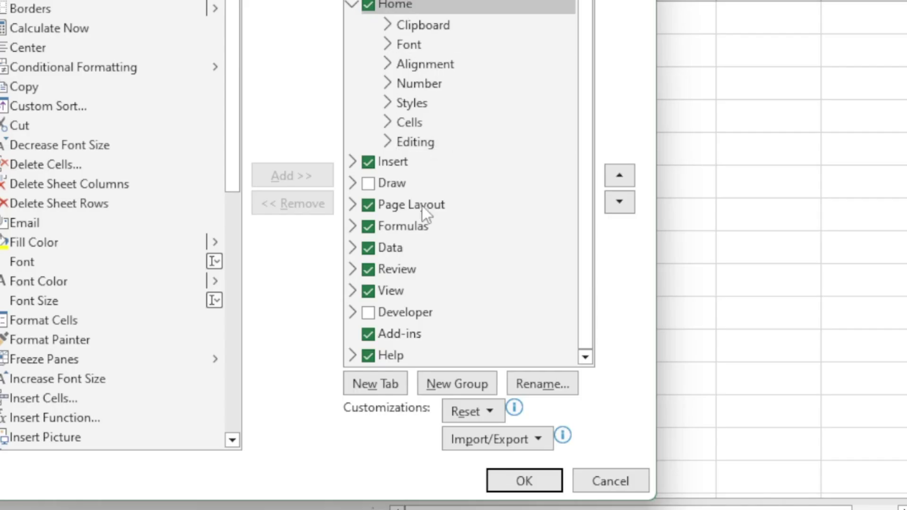
click(369, 313)
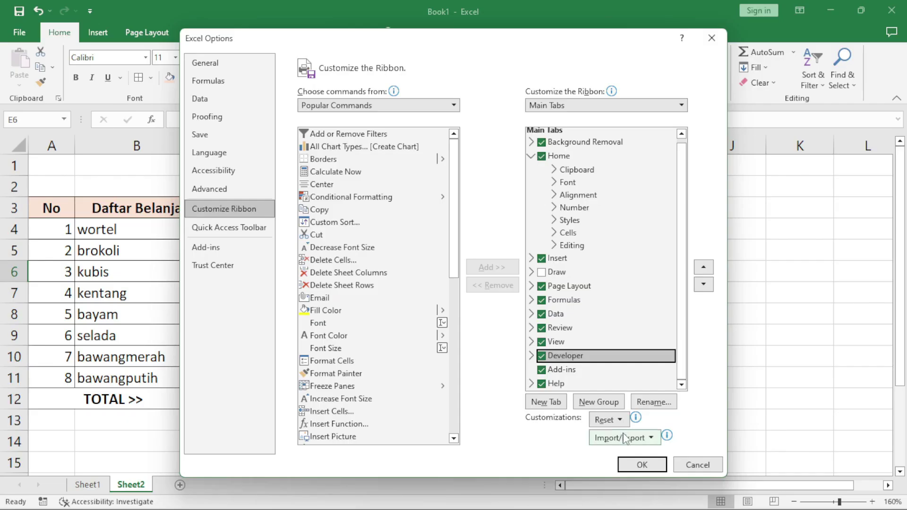
click(628, 465)
click(252, 231)
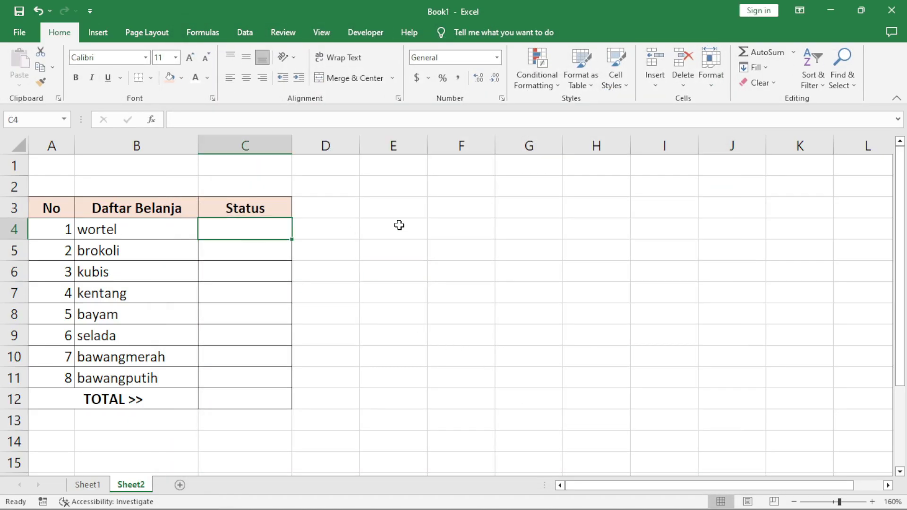
click(209, 257)
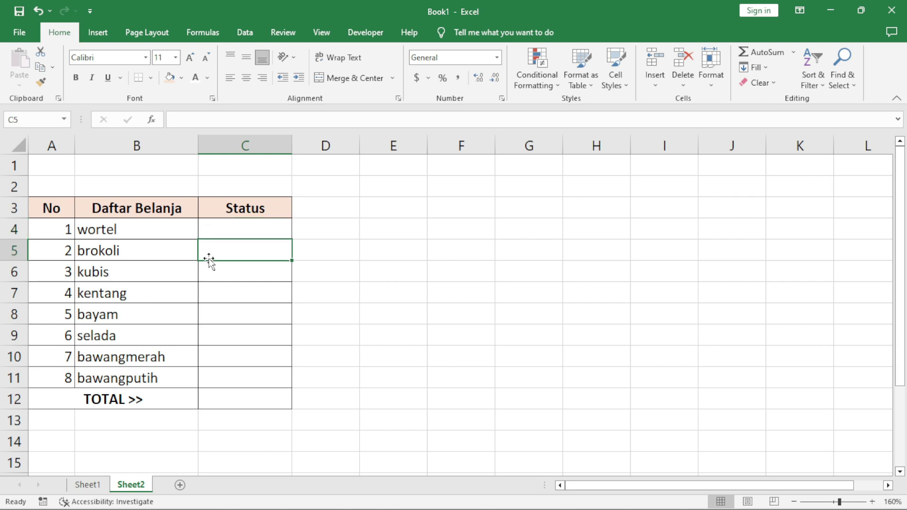
Draw a Check Box (Form Control) from Developer > Insert inside Status cell C4.
click(234, 230)
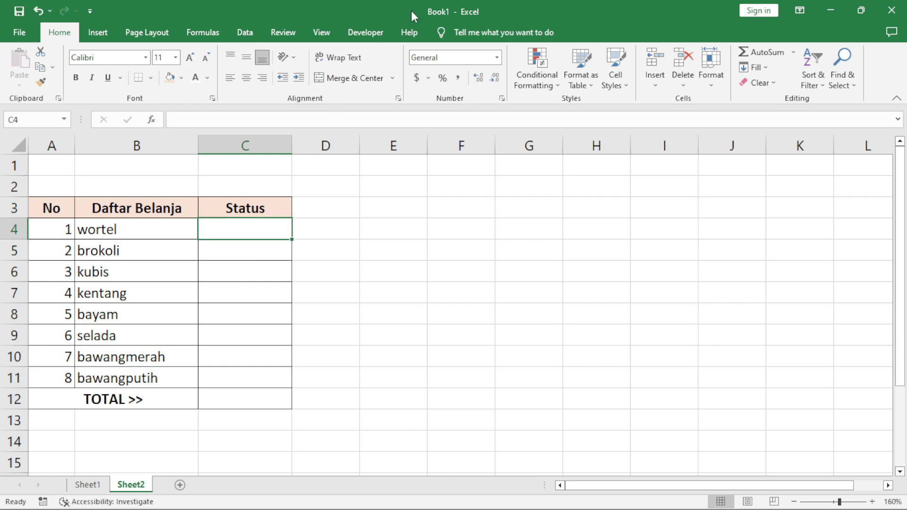
click(362, 37)
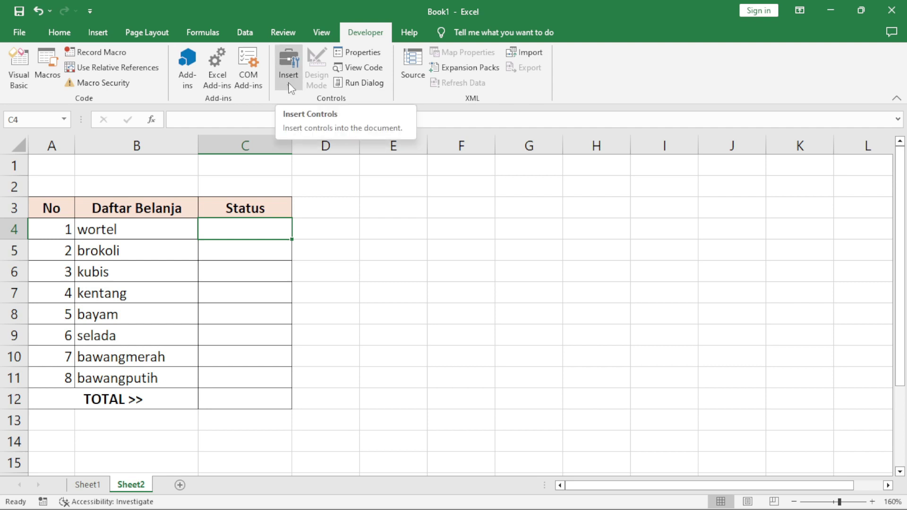
click(289, 85)
click(288, 82)
click(293, 60)
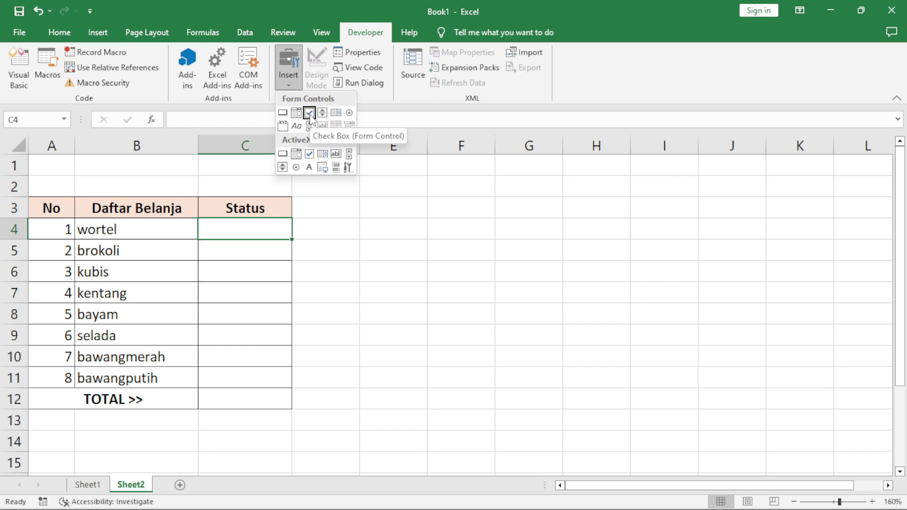
click(309, 113)
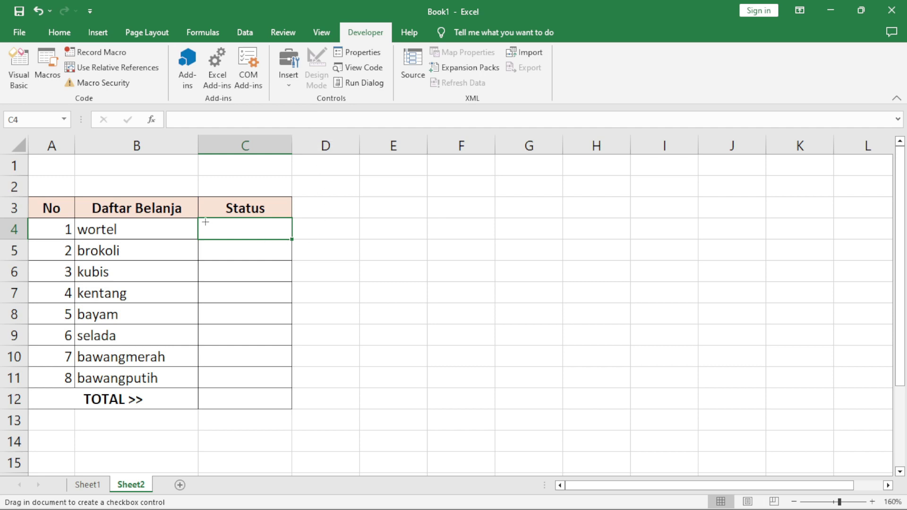
drag(206, 222, 284, 229)
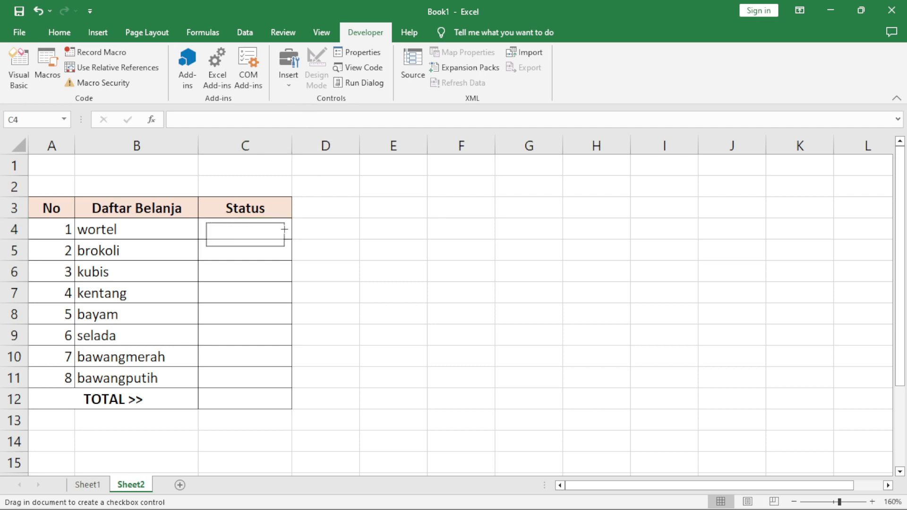
mouse_move(284, 229)
mouse_down()
mouse_move(289, 242)
mouse_move(226, 240)
mouse_move(284, 242)
mouse_move(230, 237)
mouse_move(276, 244)
mouse_up()
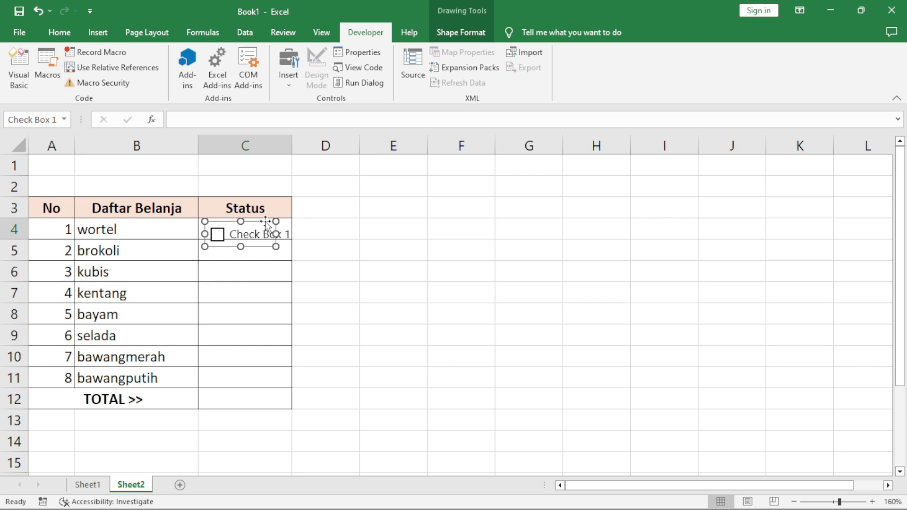
Nudge the new checkbox up so it sits within cell C4.
drag(265, 218, 262, 211)
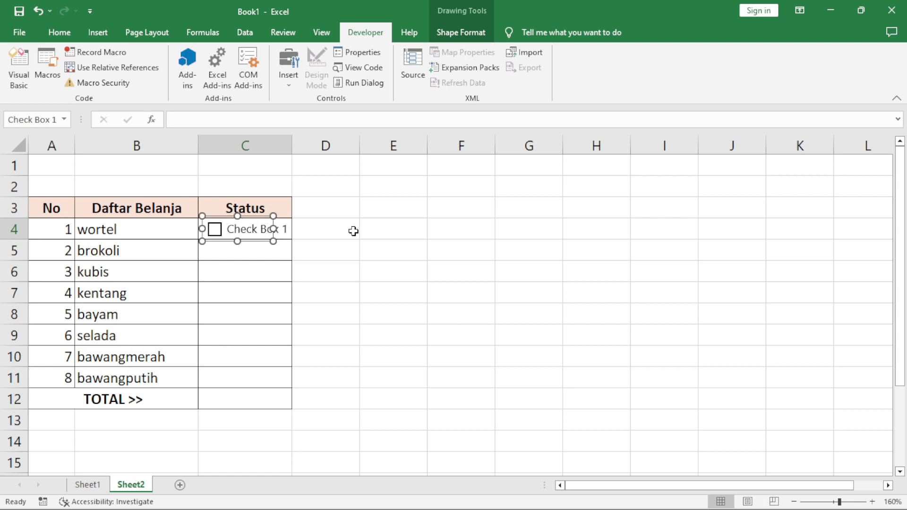
click(388, 232)
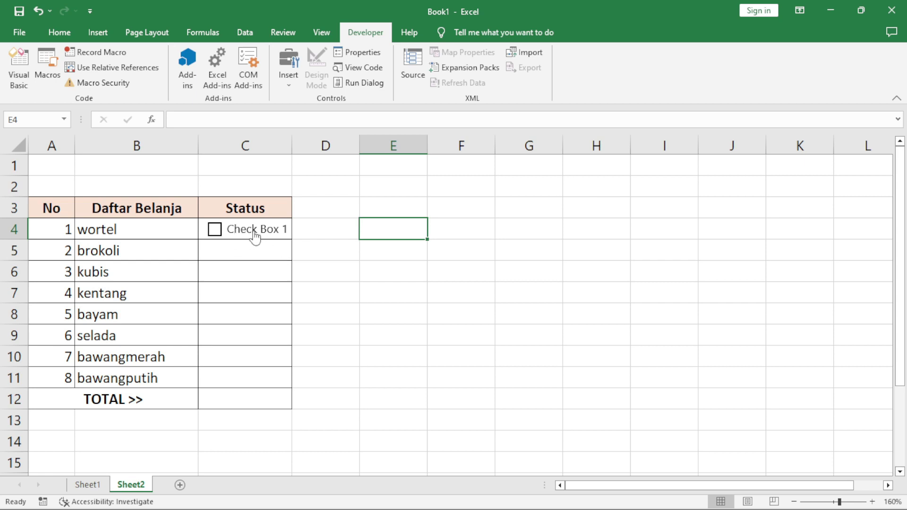
click(254, 232)
right_click(254, 231)
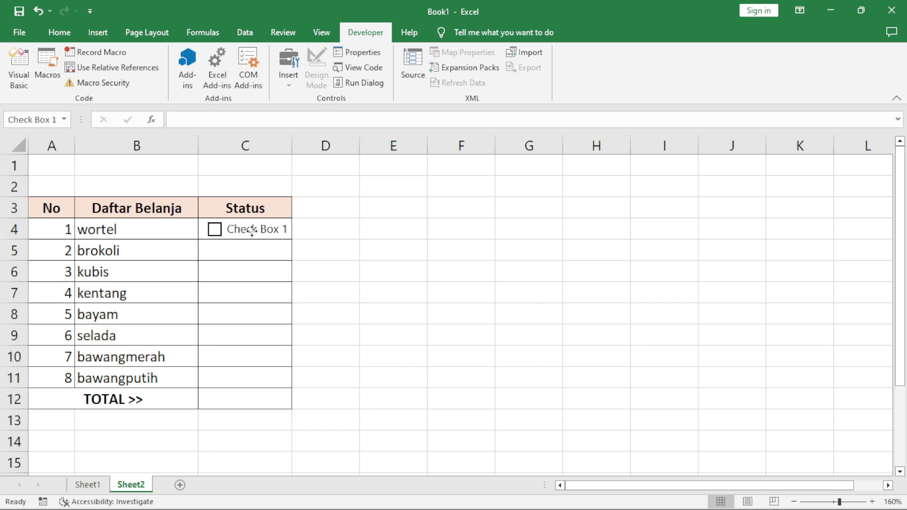
key(Escape)
click(433, 250)
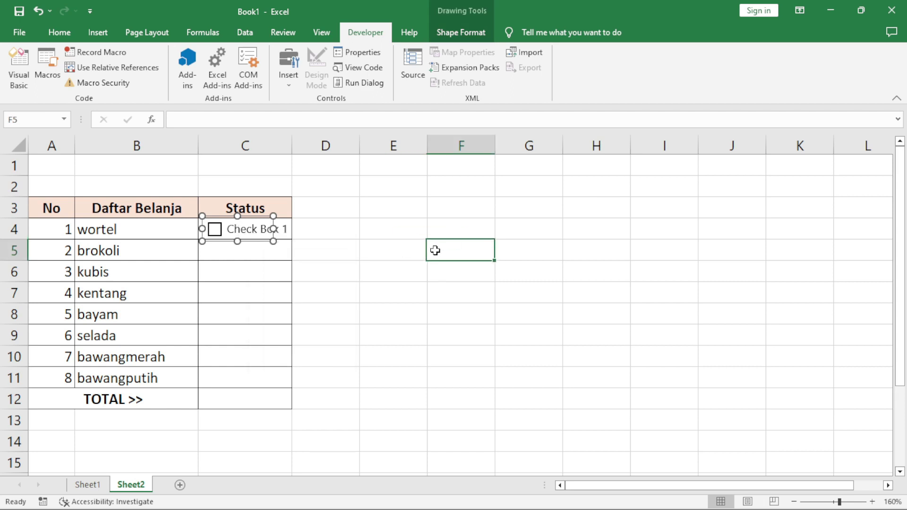
Rename the checkbox label from 'Check Box 1' to 'Ok'.
right_click(248, 225)
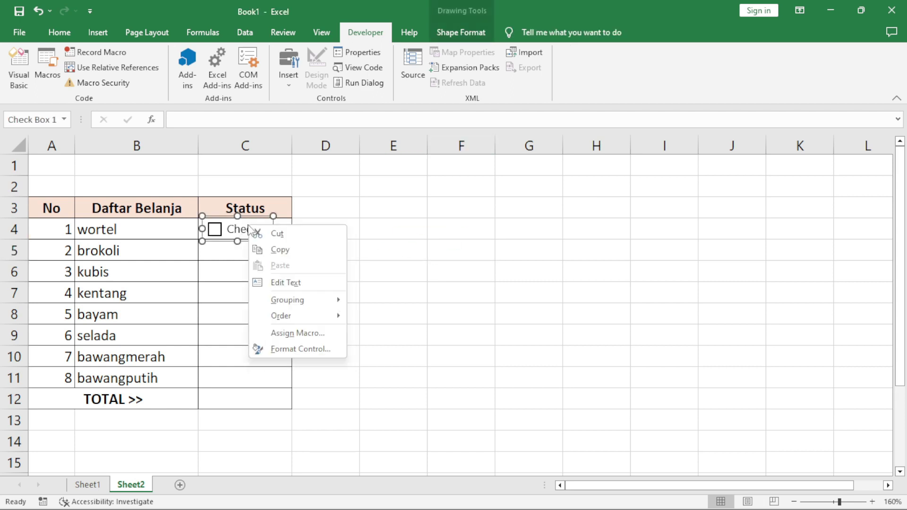
click(302, 283)
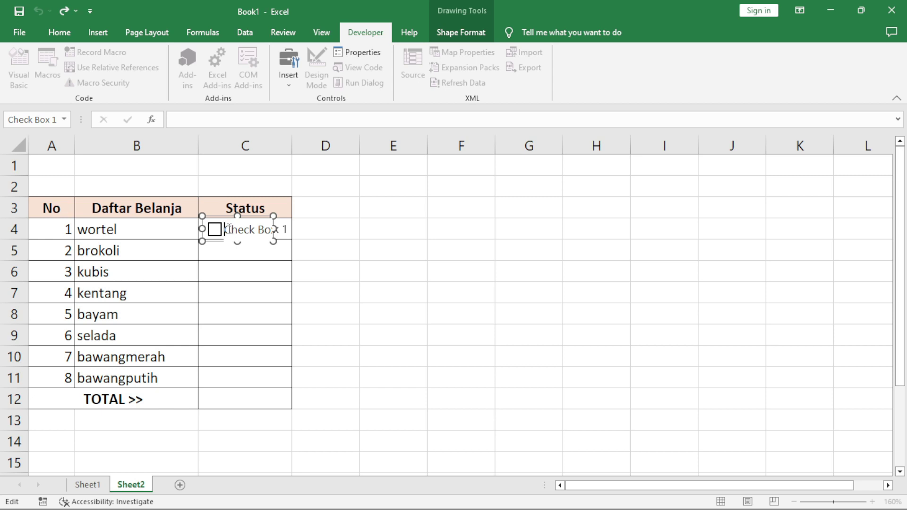
drag(229, 229, 287, 230)
key(BackSpace)
text(Ok)
click(545, 235)
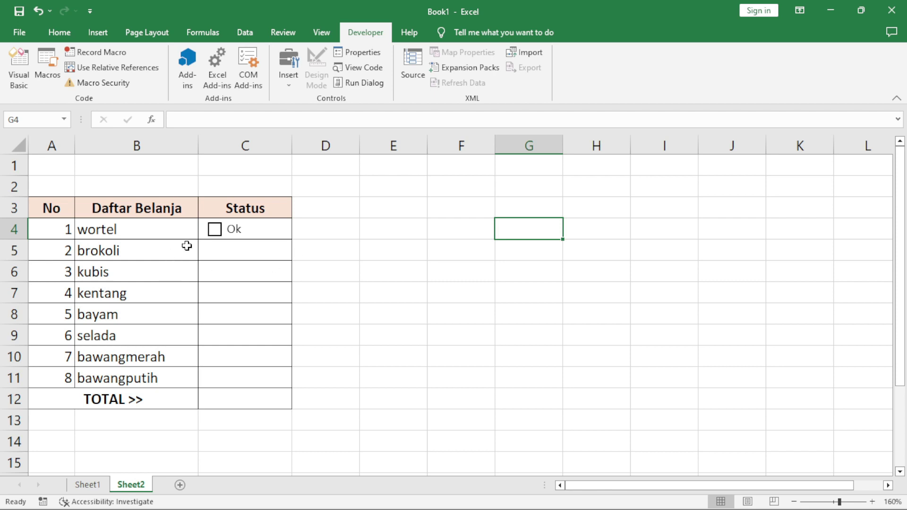
Fill the C4 checkbox down to C11 and test the brokoli and bayam boxes.
click(284, 231)
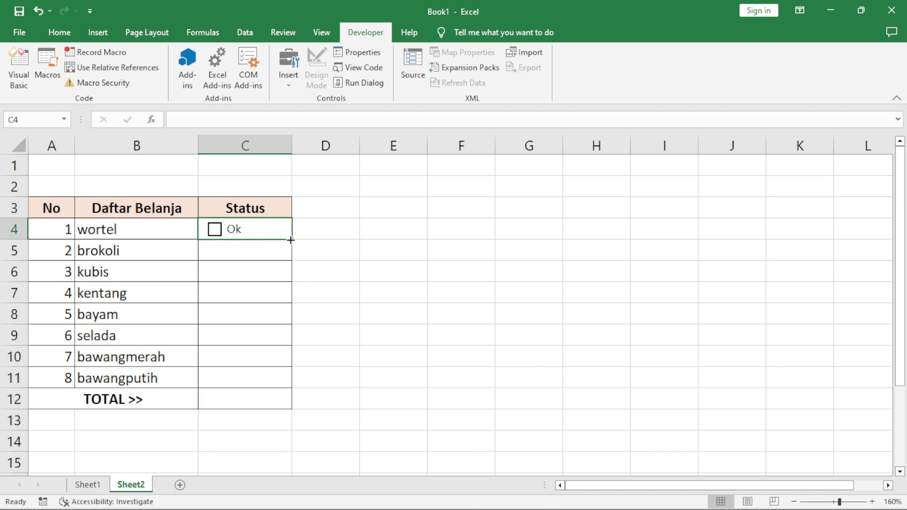
drag(290, 240, 290, 389)
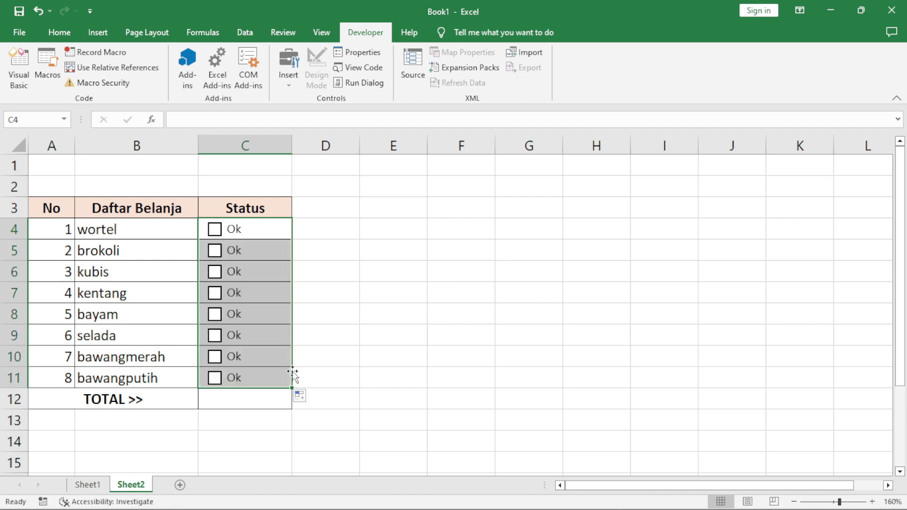
click(401, 283)
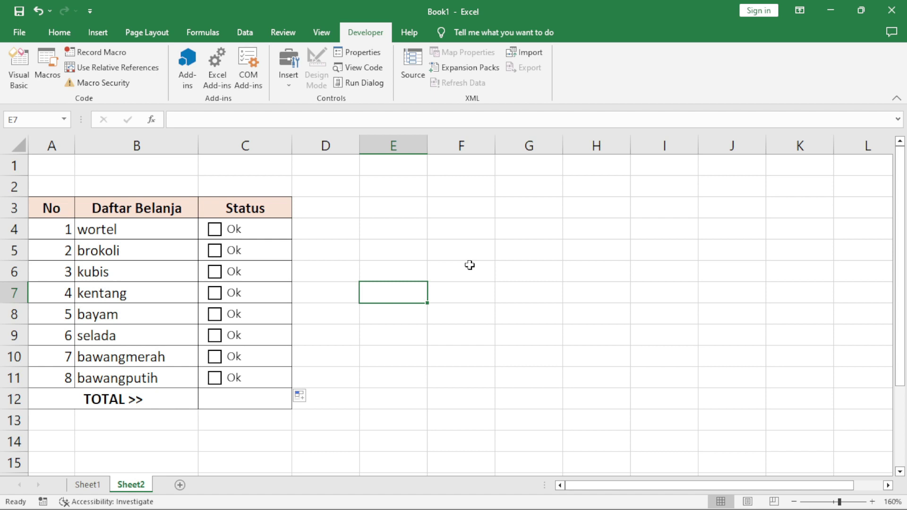
click(214, 255)
click(215, 314)
click(215, 356)
click(214, 357)
click(215, 314)
Compare with Sheet1 by toggling wortel's strikethrough, then return to Sheet2.
click(330, 231)
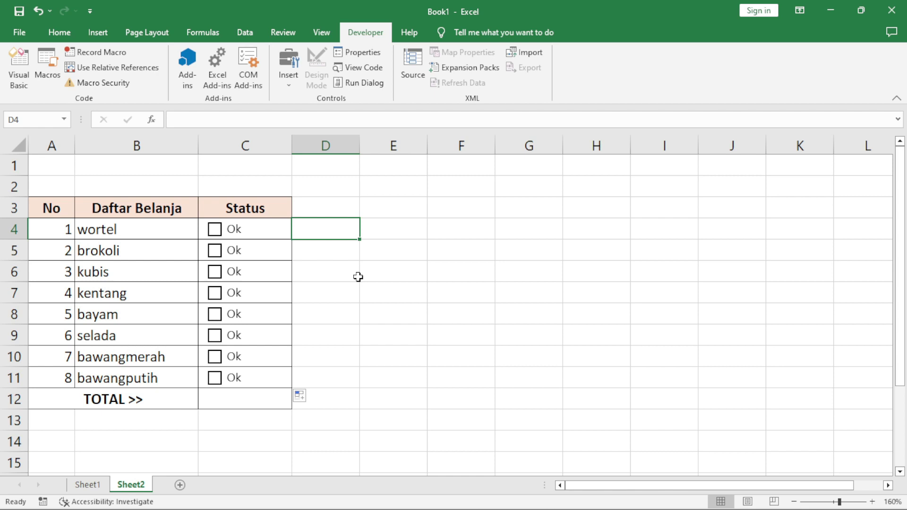
click(88, 485)
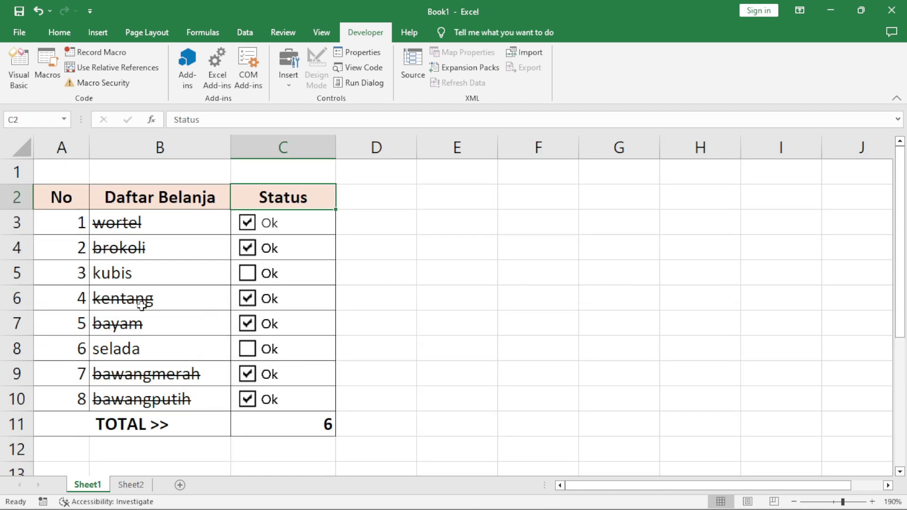
click(255, 228)
click(255, 226)
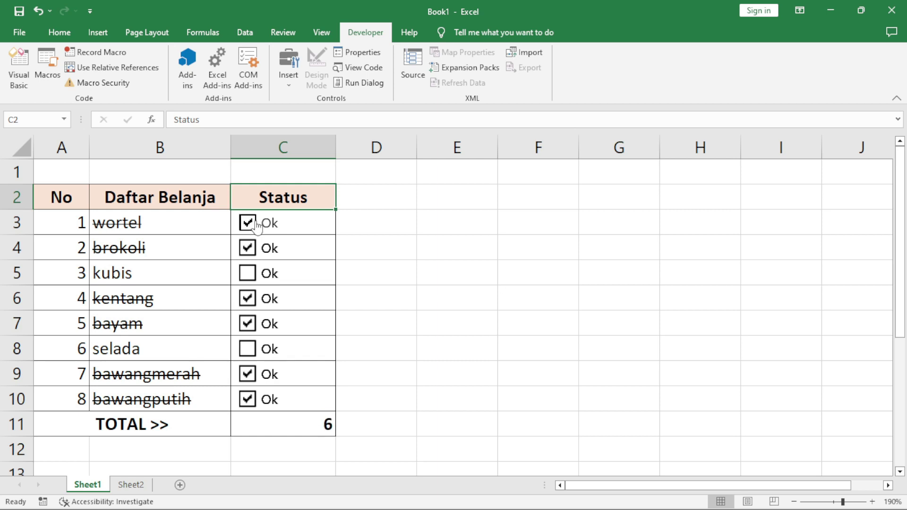
click(130, 485)
click(380, 236)
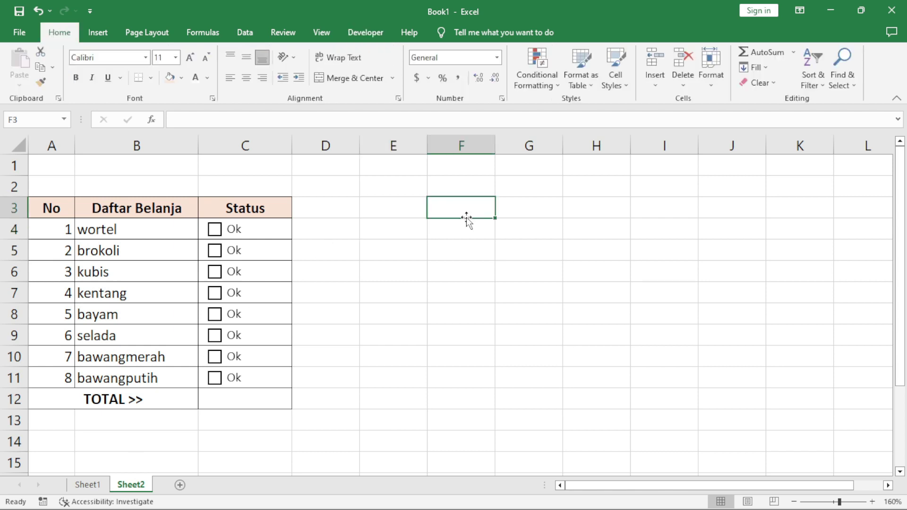
Set the wortel checkbox's Format Control cell link to $D$4.
right_click(237, 234)
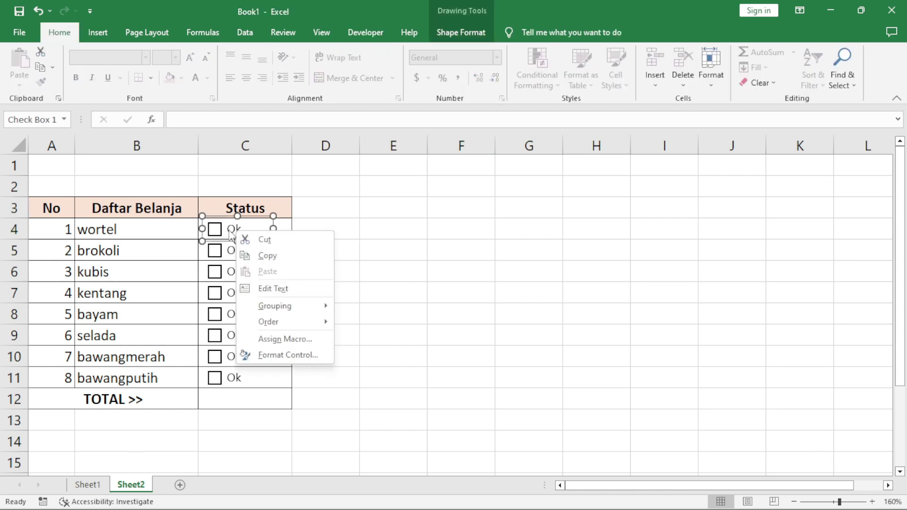
click(316, 356)
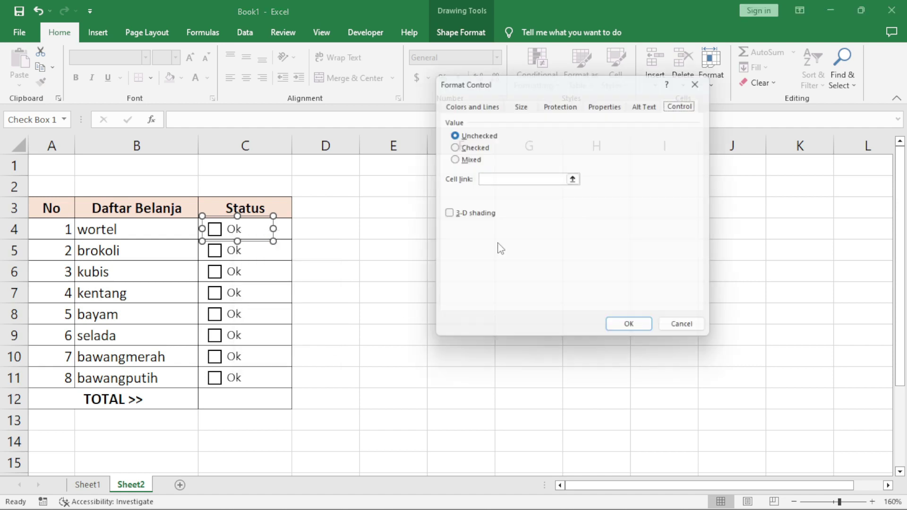
click(504, 179)
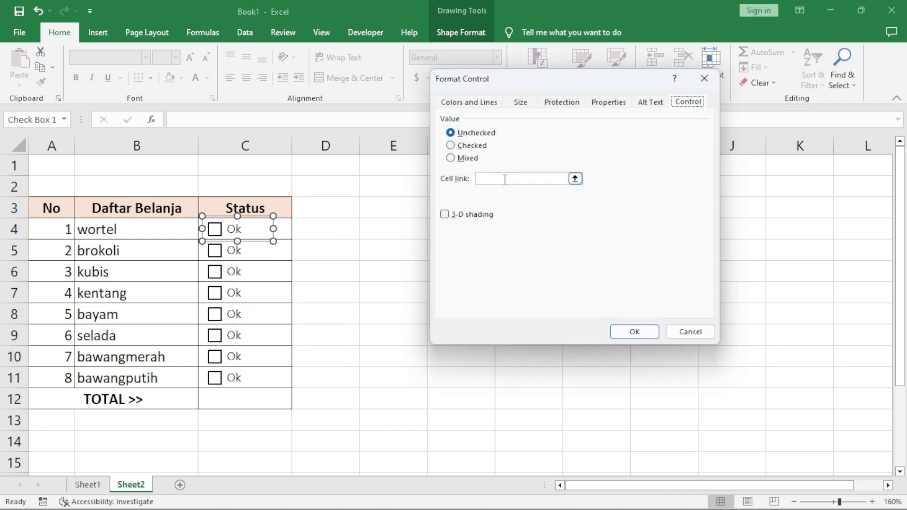
click(504, 178)
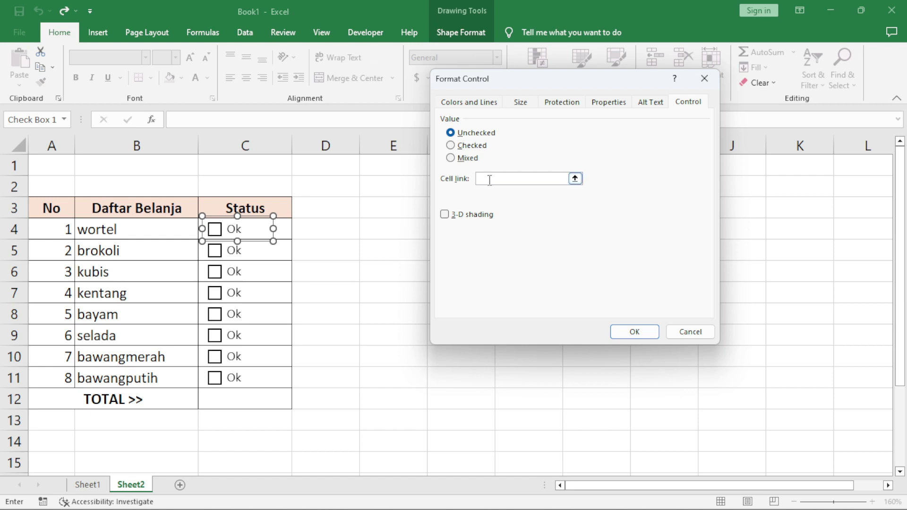
click(324, 225)
click(634, 330)
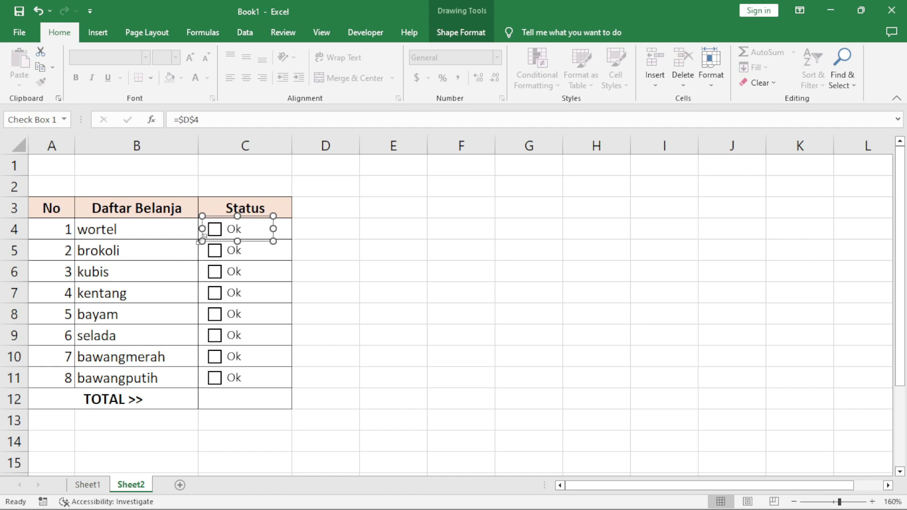
click(519, 260)
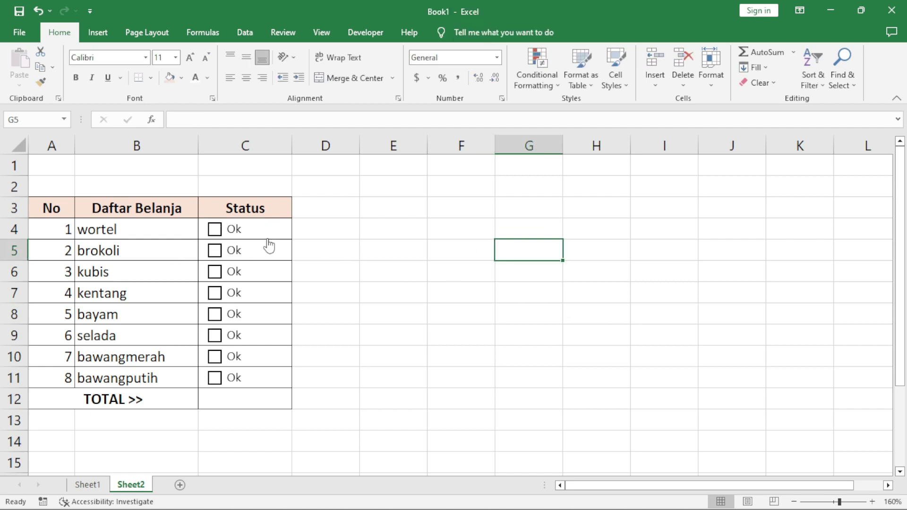
click(331, 234)
click(307, 267)
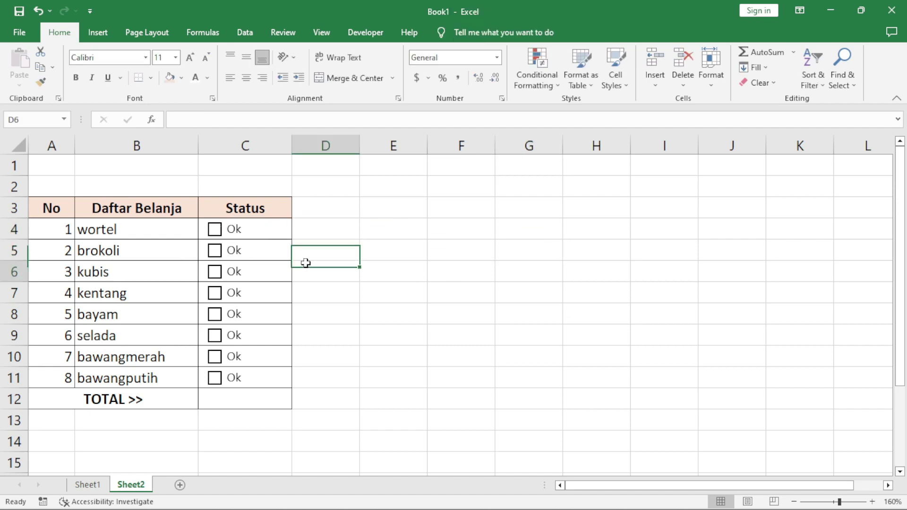
Tick and untick wortel and brokoli to check D4 switches between TRUE and FALSE.
click(214, 232)
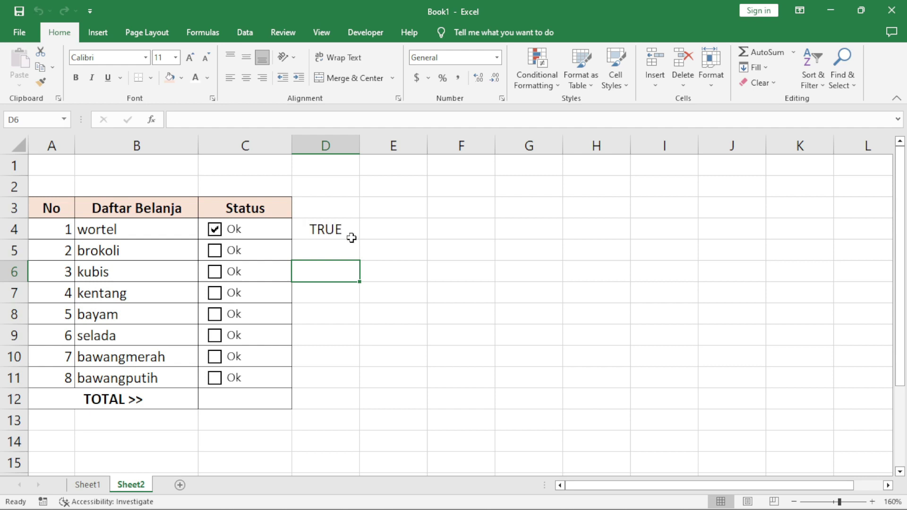
click(216, 231)
click(403, 290)
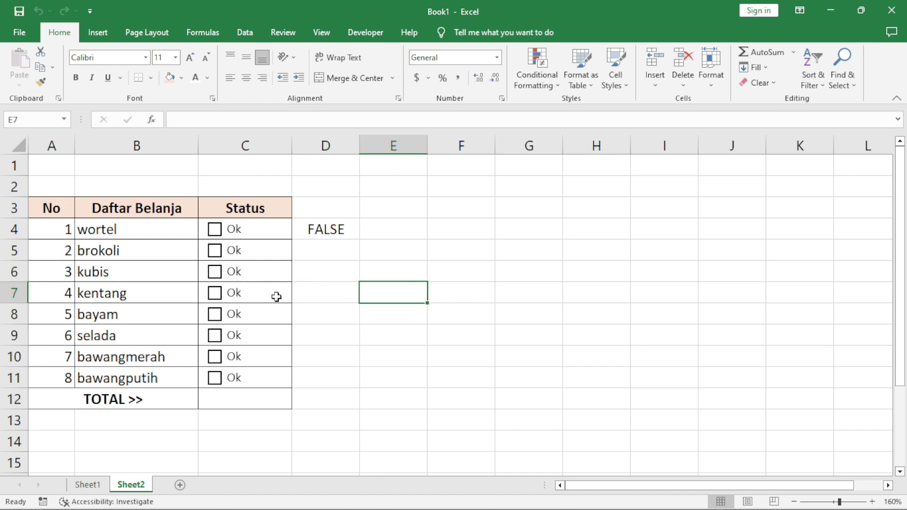
click(222, 258)
click(232, 260)
Link the brokoli and remaining checkboxes to cells D5 through D11 and test the link.
click(338, 229)
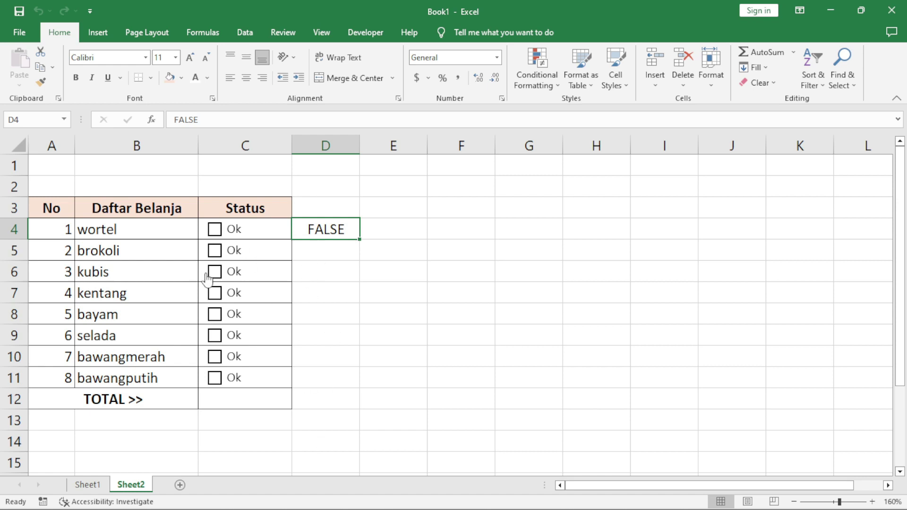
key(Down)
key(Down)
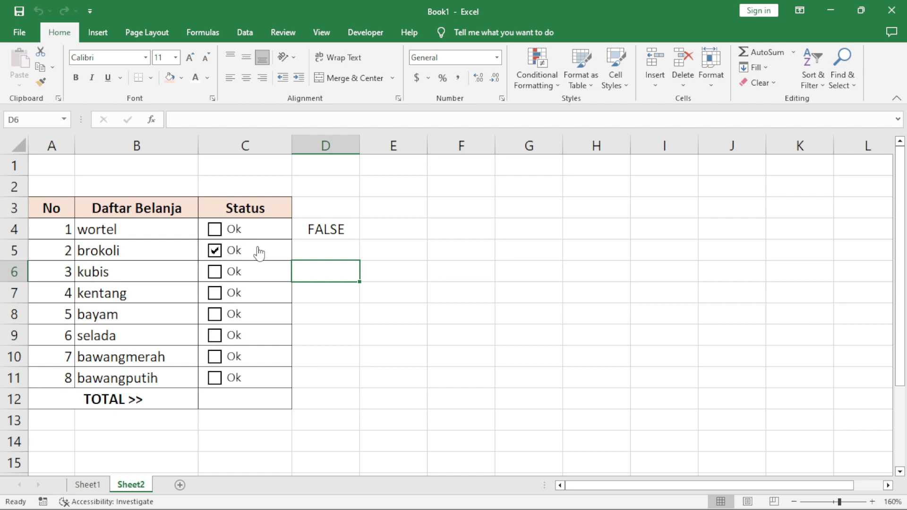
click(259, 253)
right_click(248, 251)
click(290, 362)
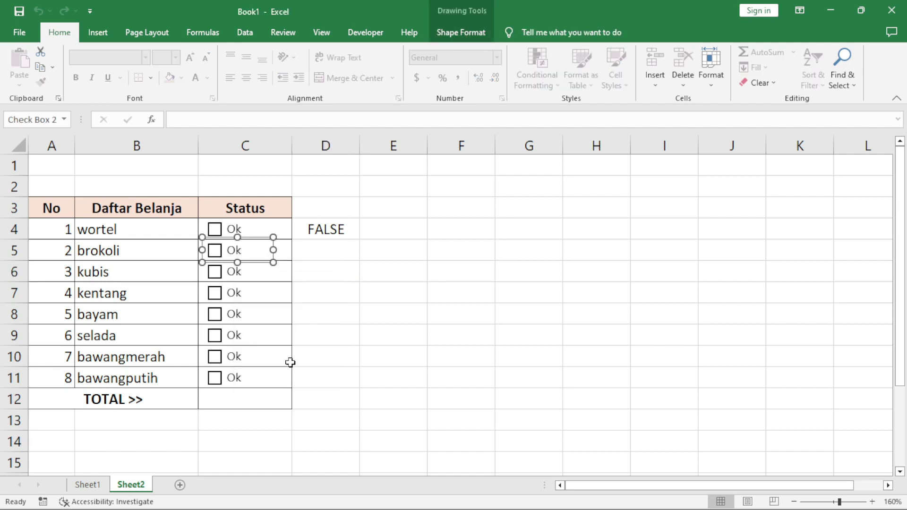
right_click(274, 304)
right_click(273, 314)
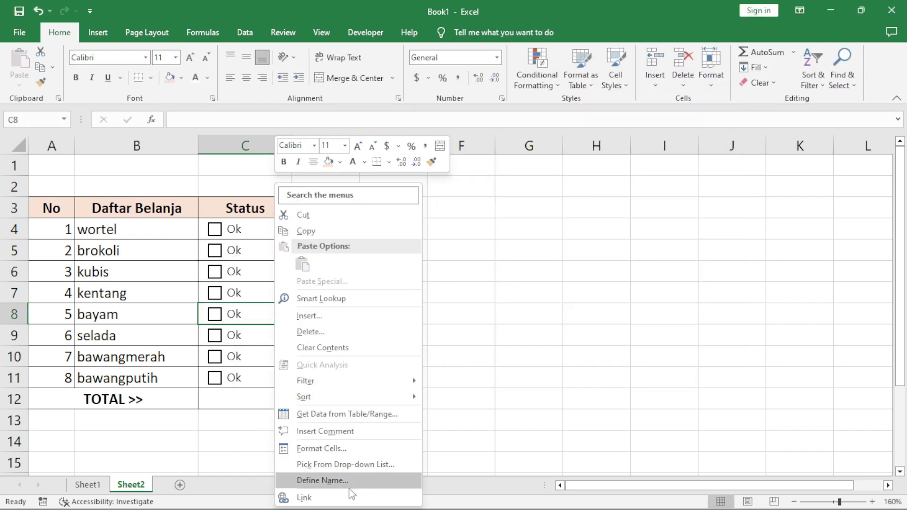
click(214, 250)
click(512, 256)
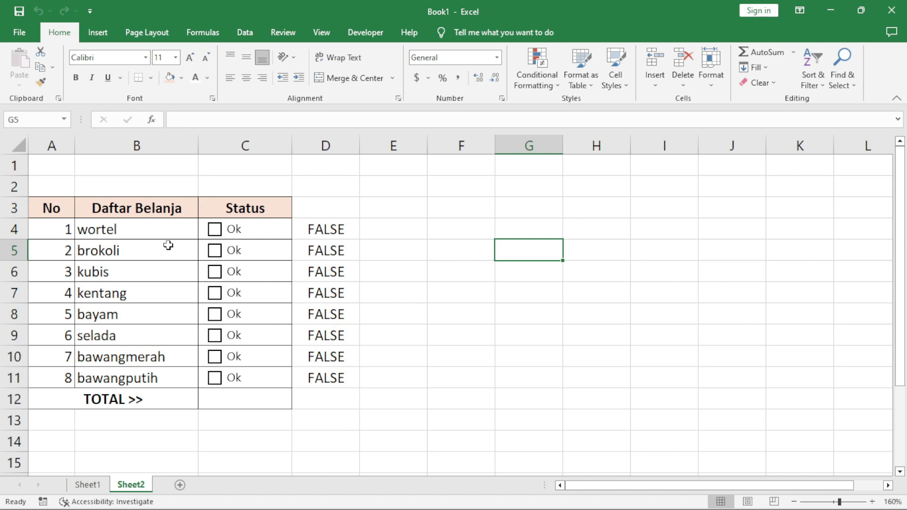
click(141, 230)
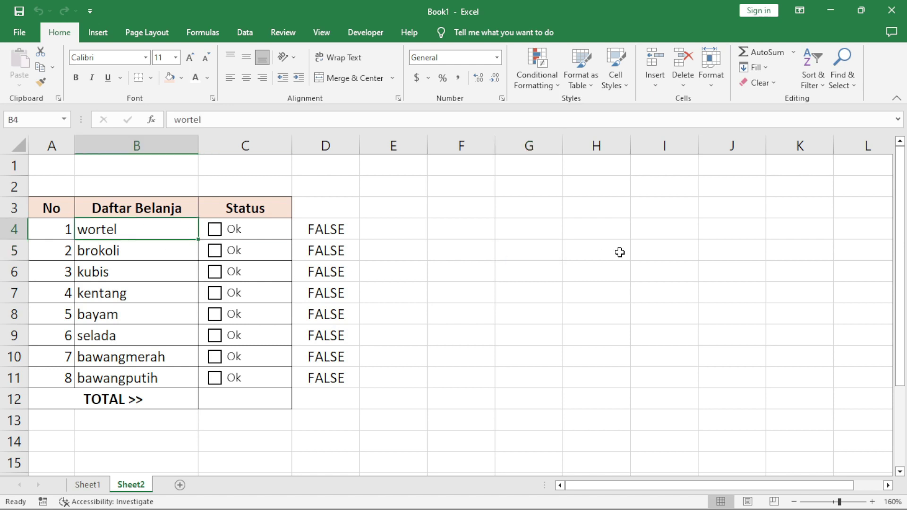
Select item names B4:B11 (wortel to bawangputih) and open Home > Conditional Formatting.
click(619, 251)
click(148, 222)
drag(148, 222, 142, 377)
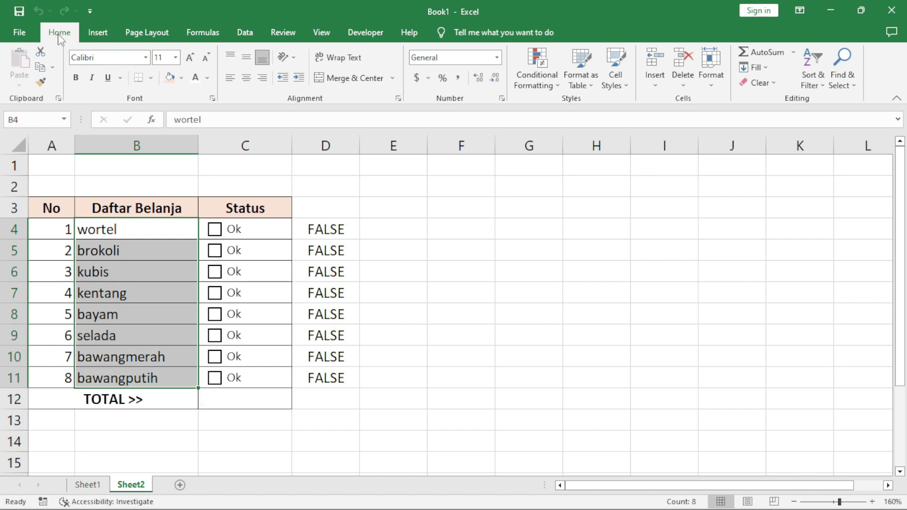
click(535, 85)
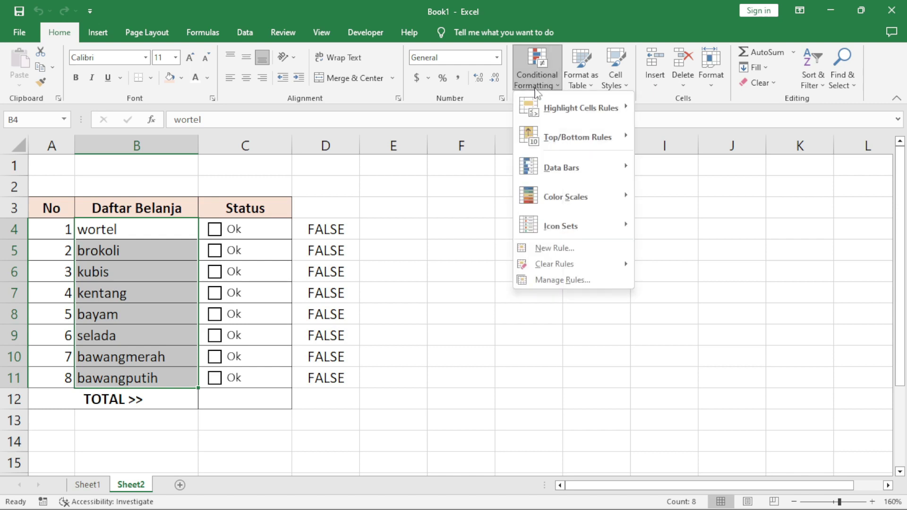
Create a new 'Use a formula' conditional formatting rule with the formula =$D4.
click(567, 249)
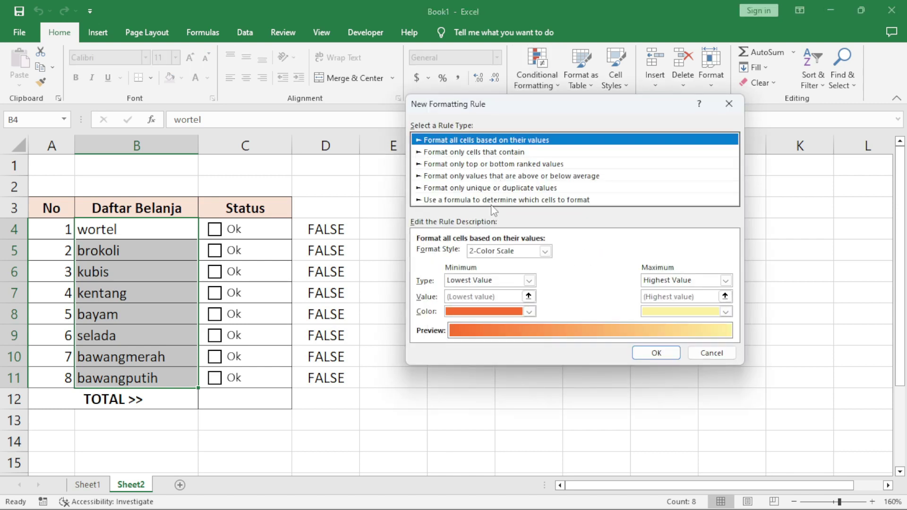
click(494, 201)
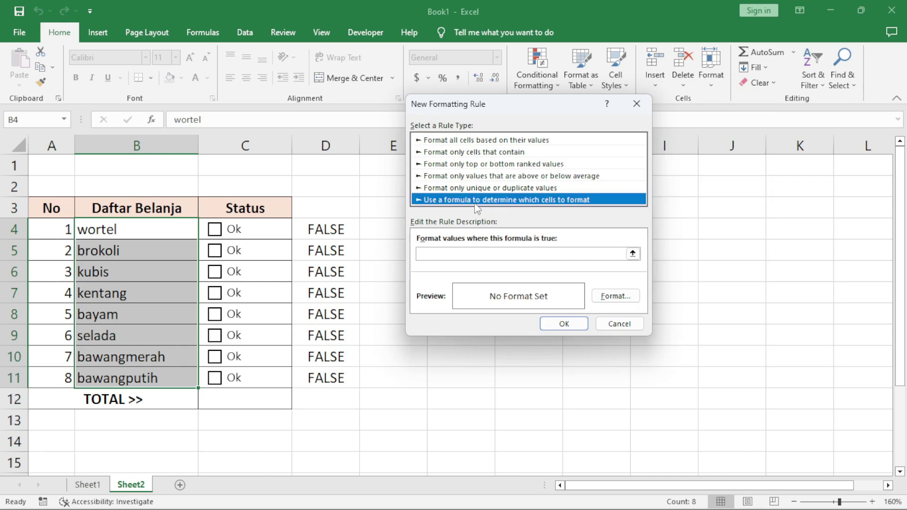
click(460, 258)
click(434, 254)
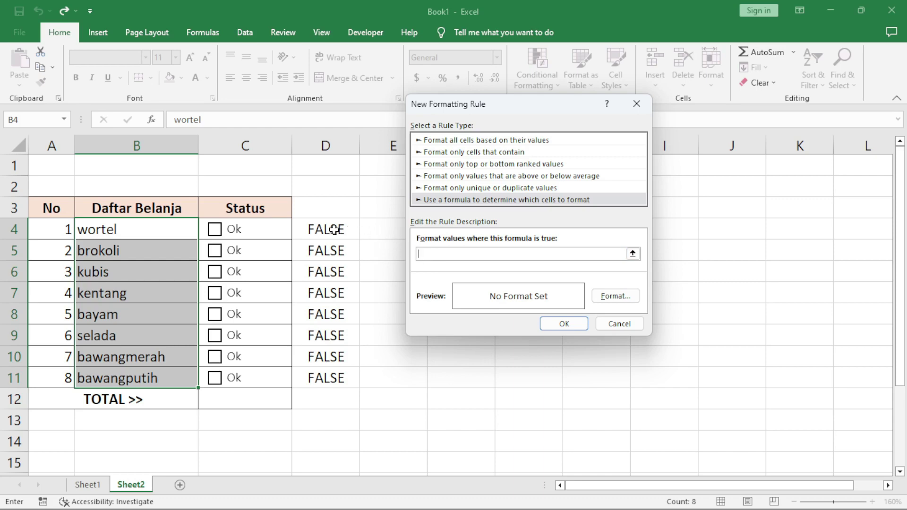
click(334, 230)
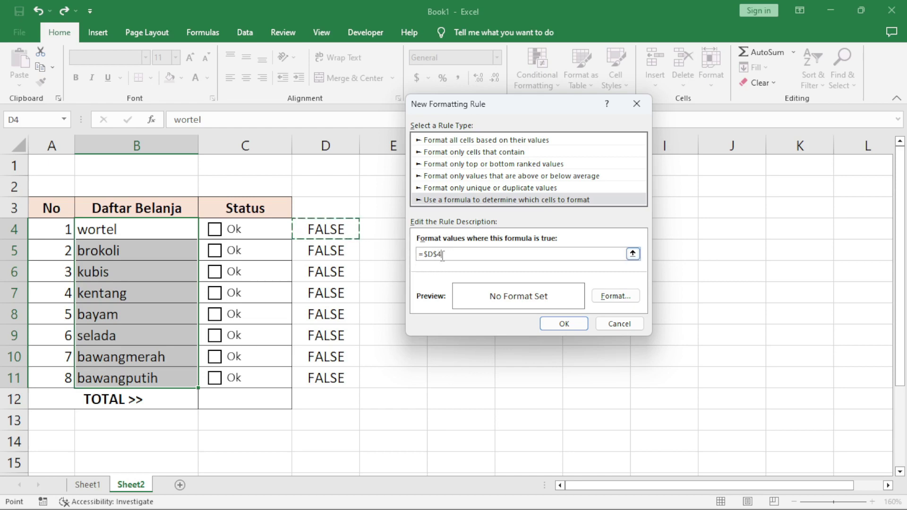
click(473, 254)
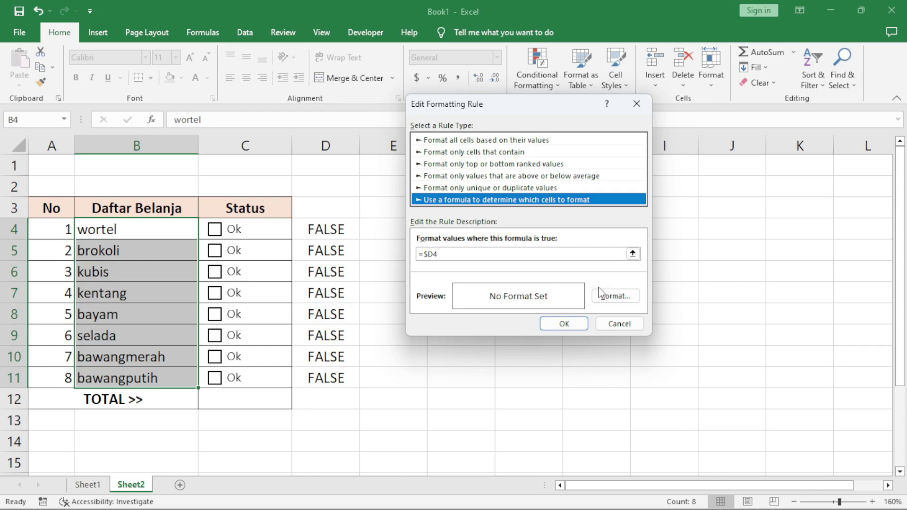
Format the =$D4 rule as strikethrough text, clearing the trial yellow fill.
click(611, 296)
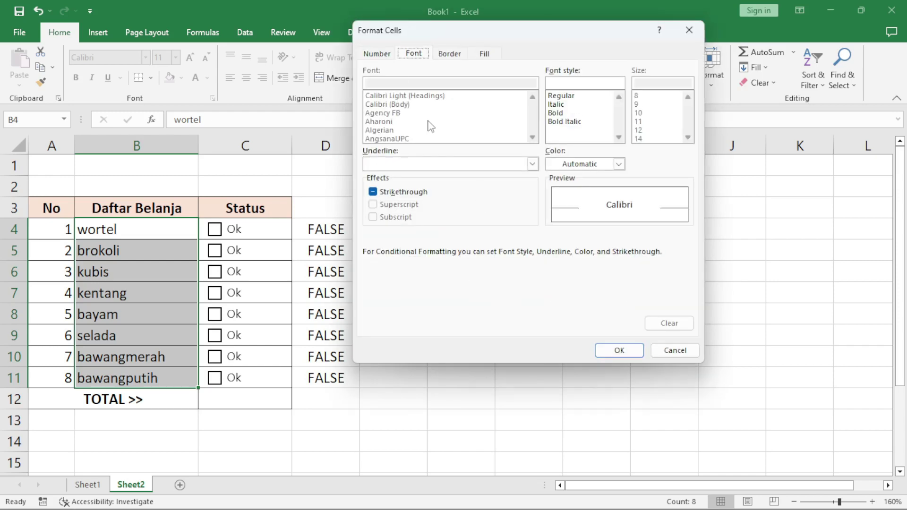
click(486, 56)
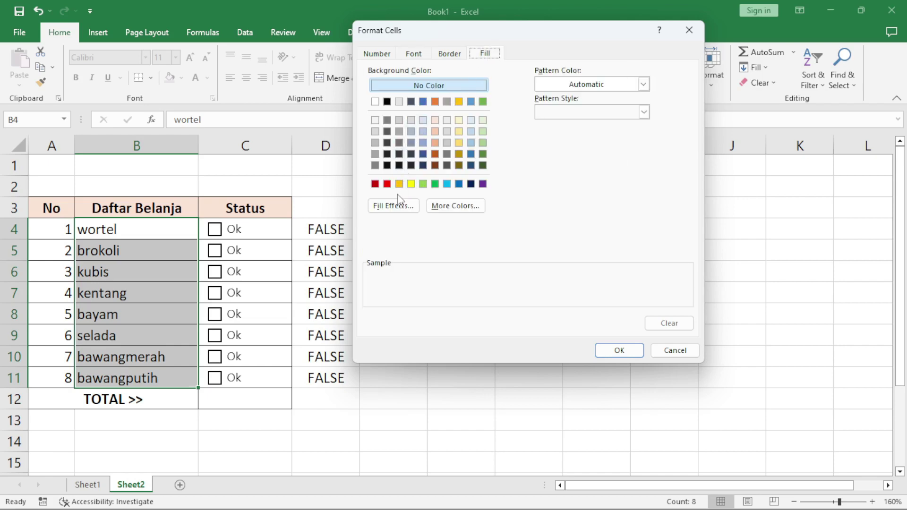
click(413, 54)
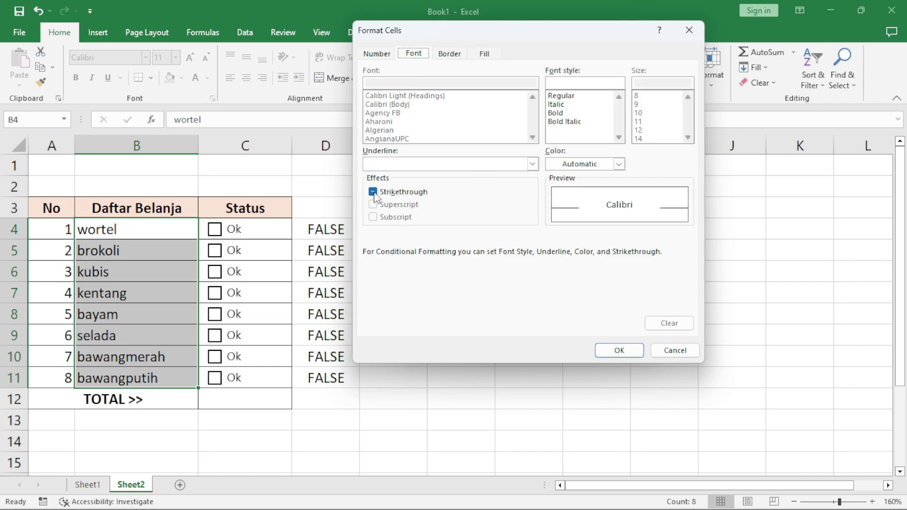
click(368, 54)
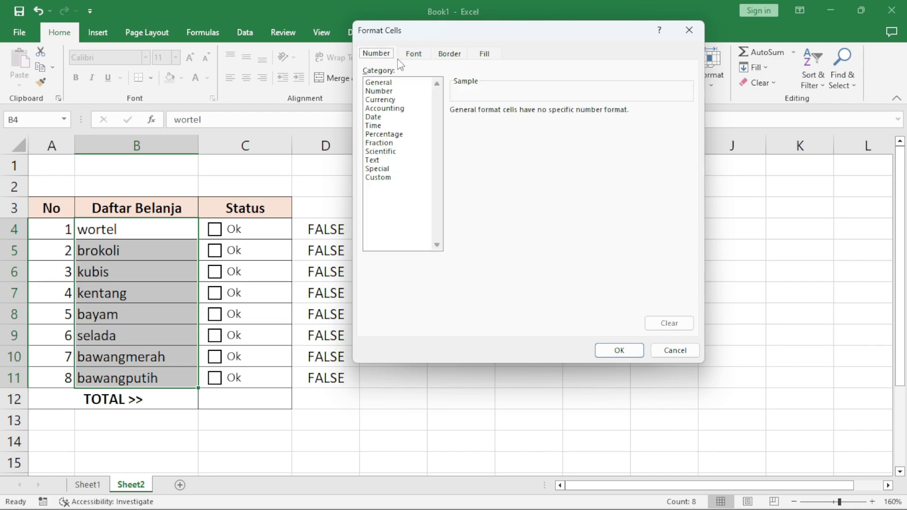
click(413, 55)
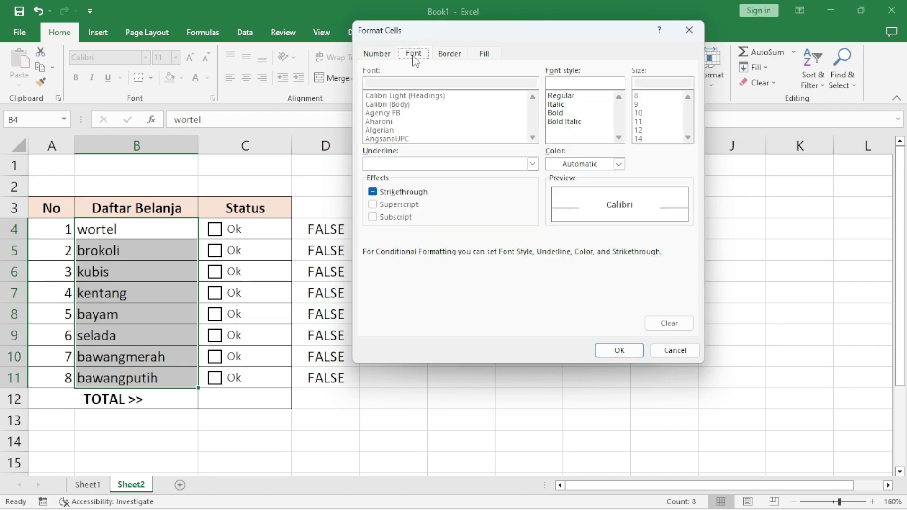
click(373, 193)
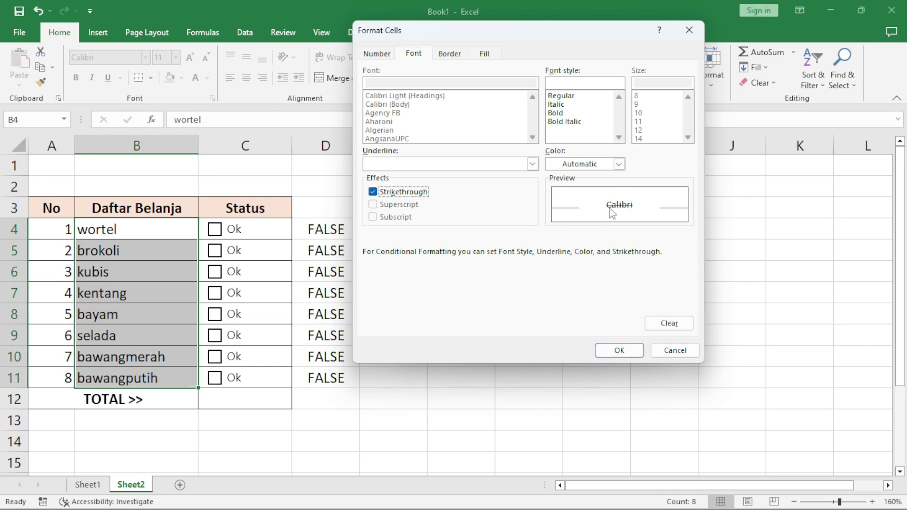
click(483, 55)
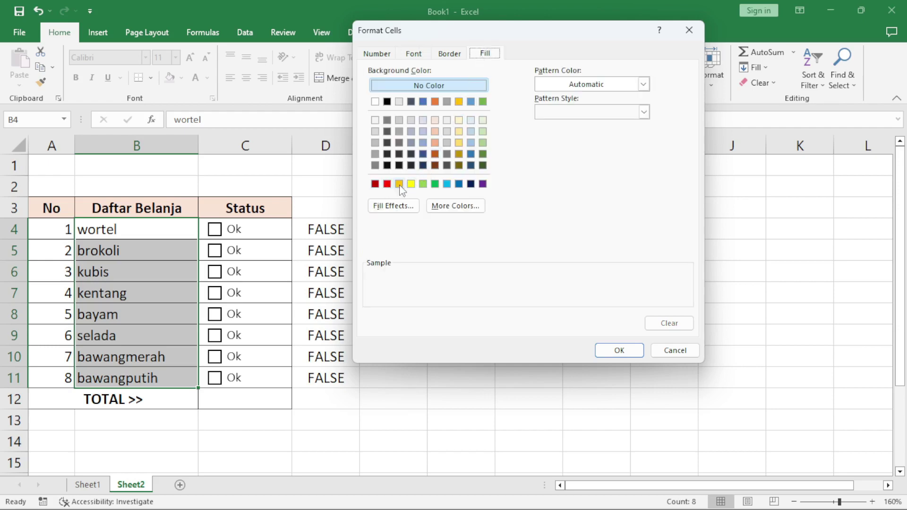
click(411, 184)
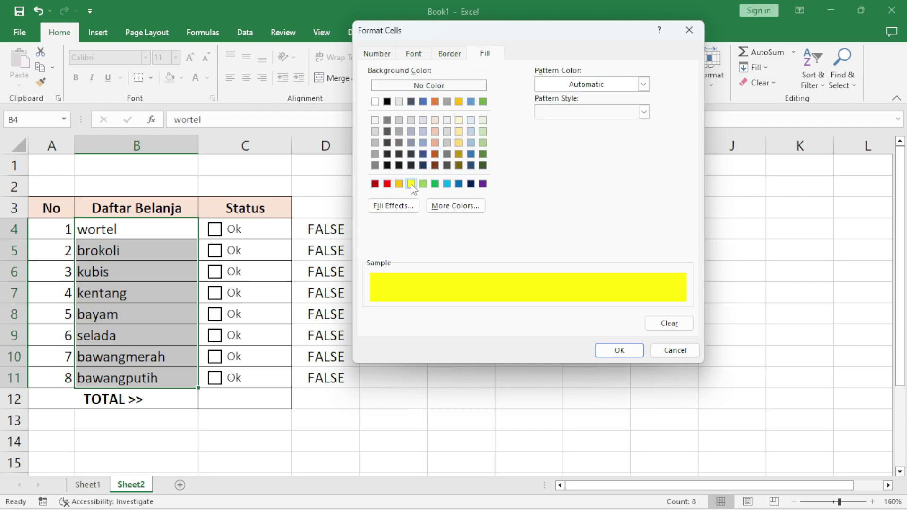
click(652, 322)
click(413, 53)
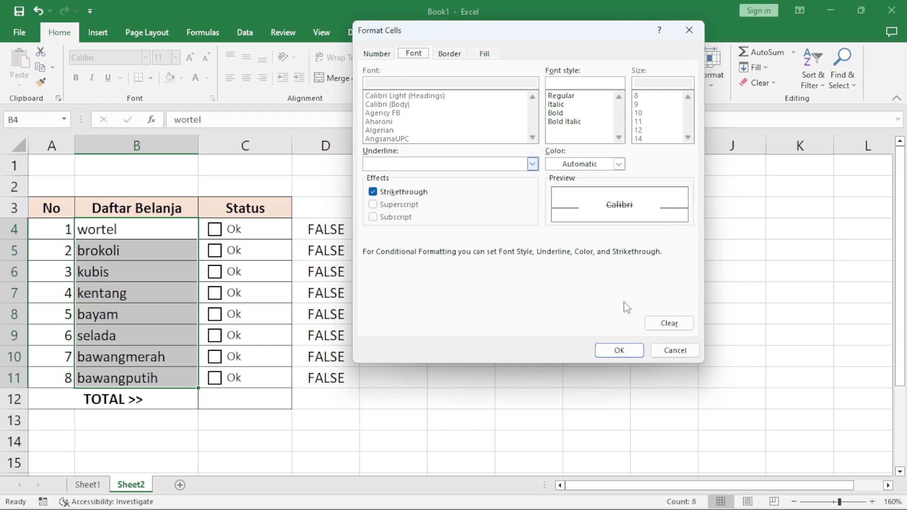
click(619, 350)
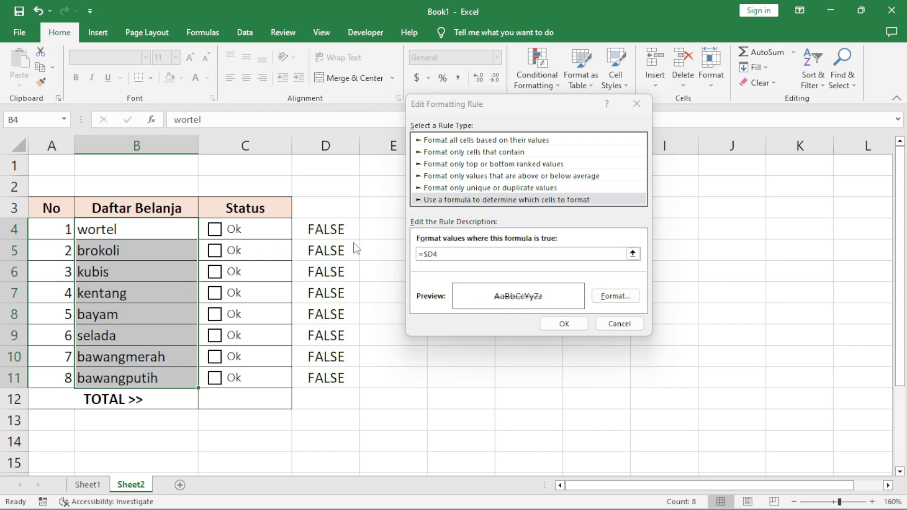
Confirm the =$D4 strikethrough rule for B4:B11 and close the Rules Manager.
click(564, 324)
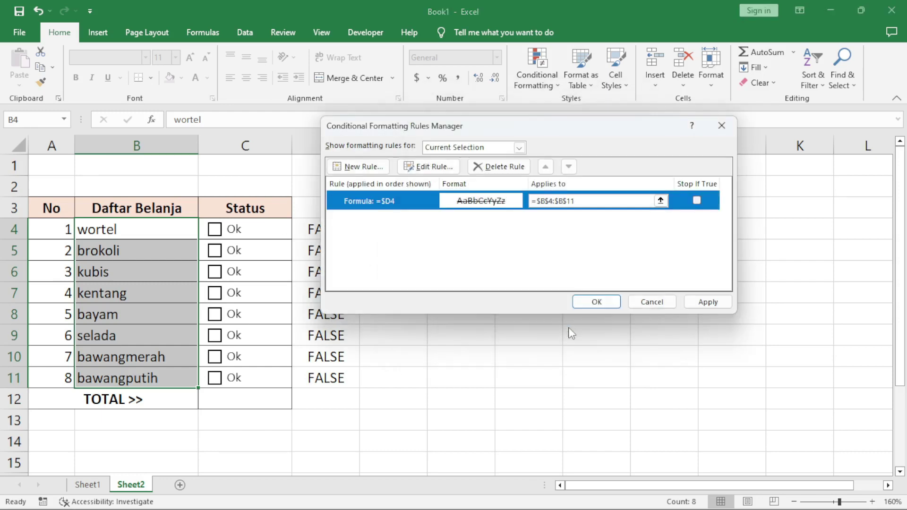
click(597, 302)
click(476, 251)
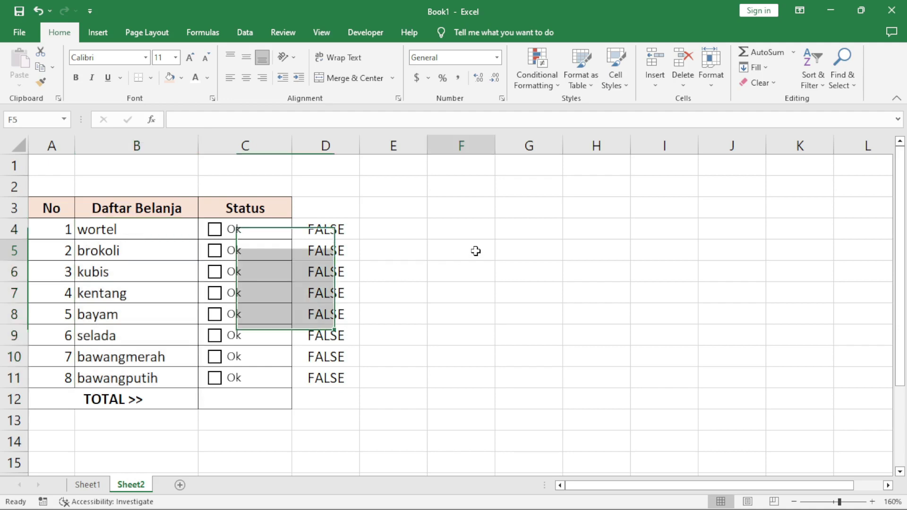
Tick the checkboxes for wortel, kubis, selada and bawangmerah so their column D reads TRUE.
click(215, 230)
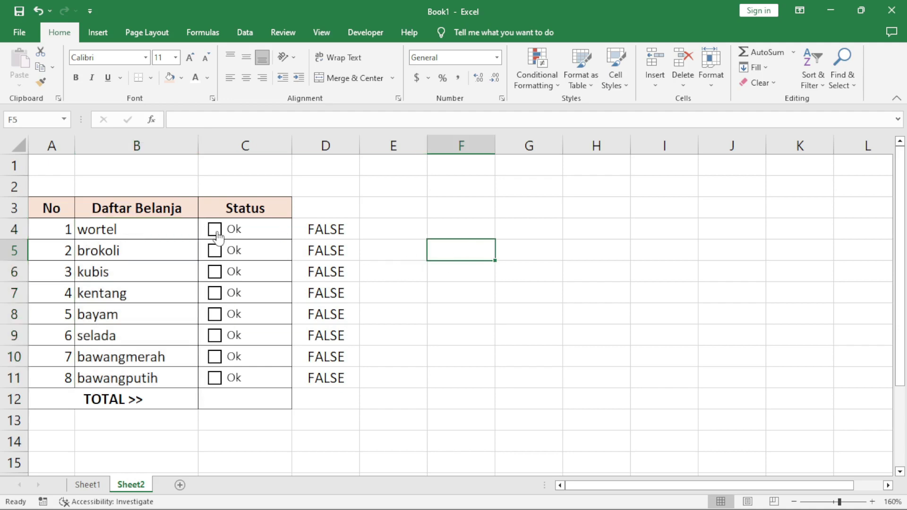
click(215, 273)
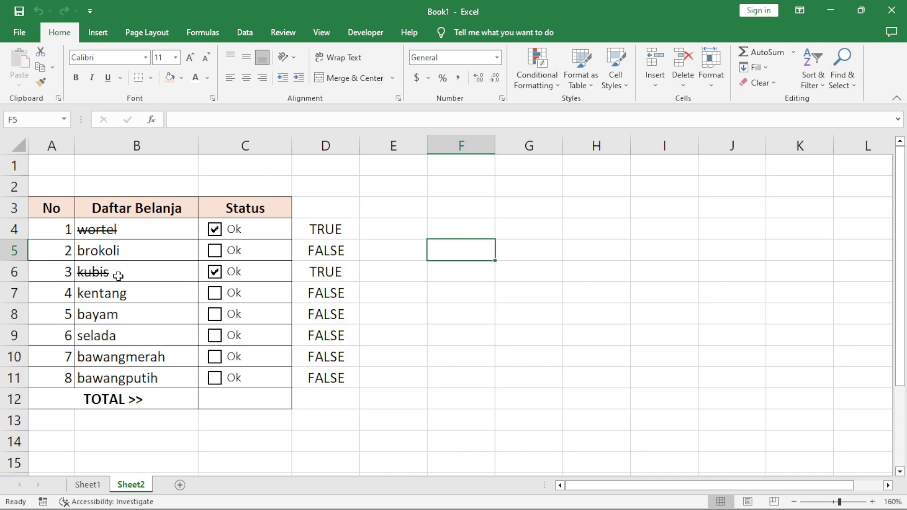
click(215, 336)
click(215, 361)
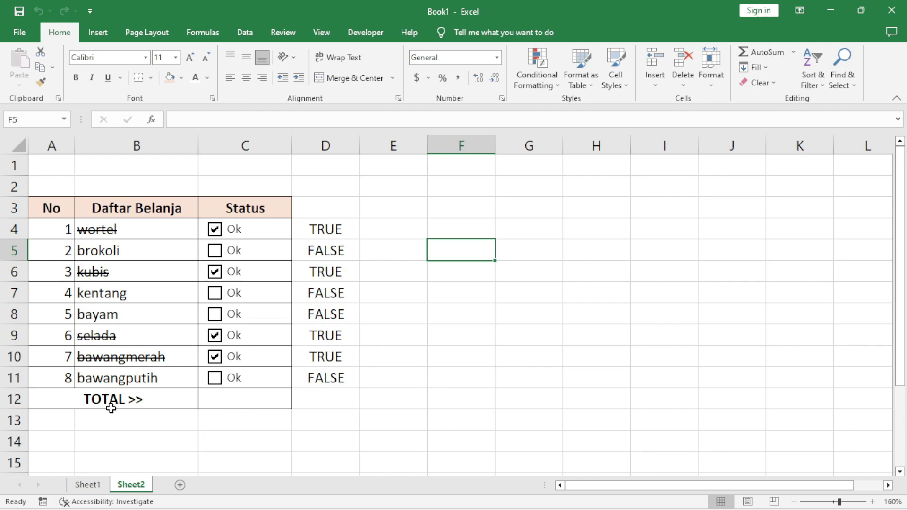
click(236, 405)
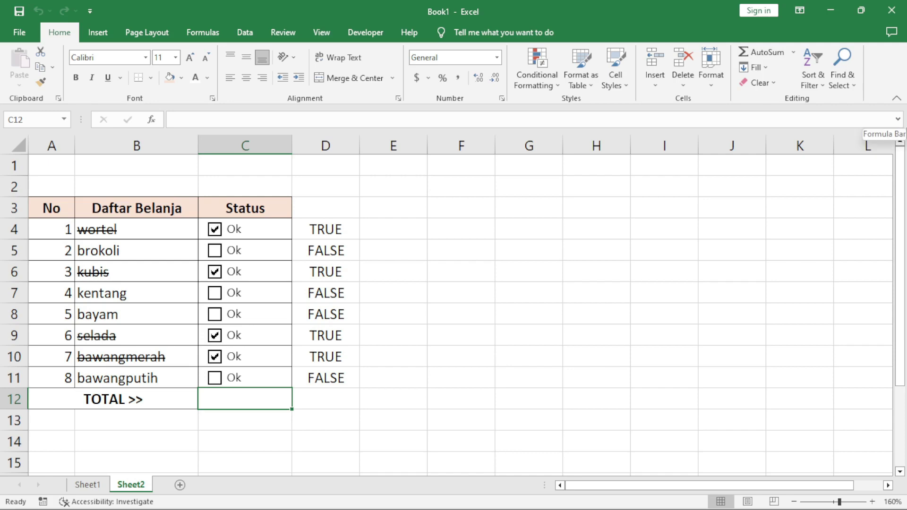
Enter =COUNTIF(D4:D11,"TRUE") in C12 so TOTAL shows 4.
text(=coi)
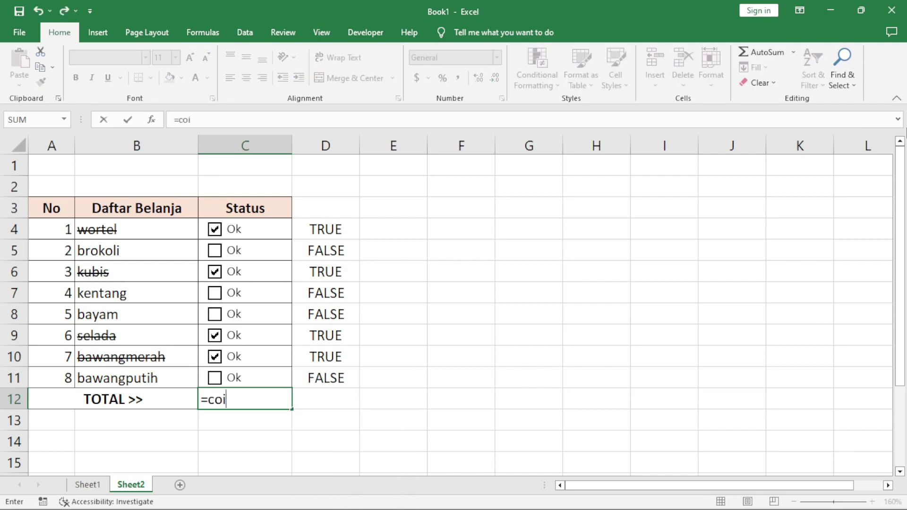
key(BackSpace)
text(untif)
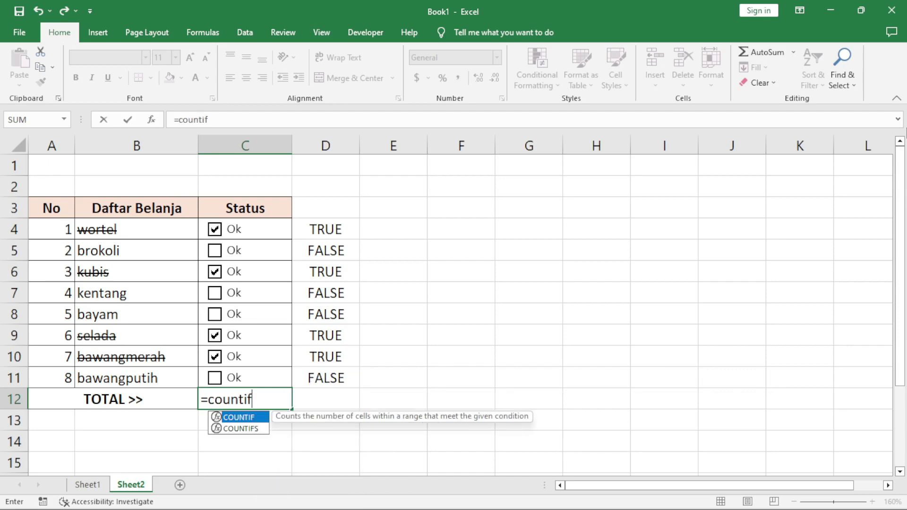
text(()
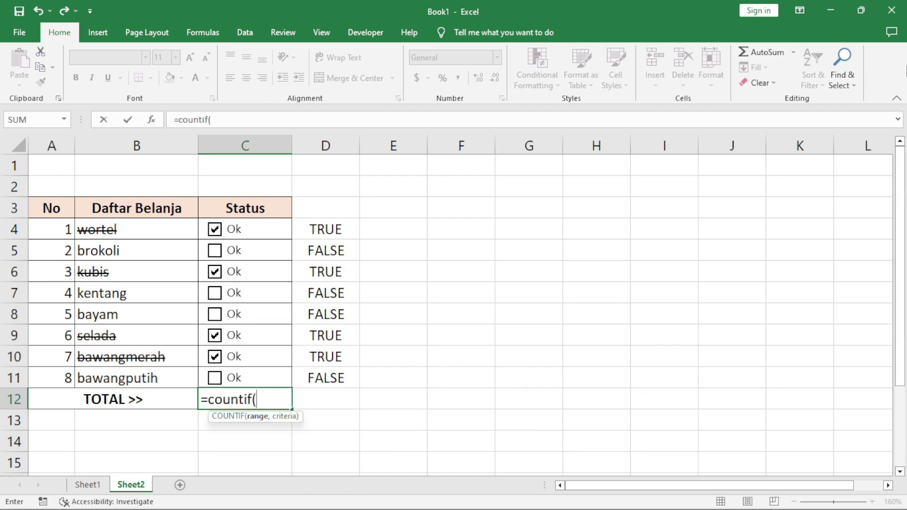
drag(331, 229, 314, 376)
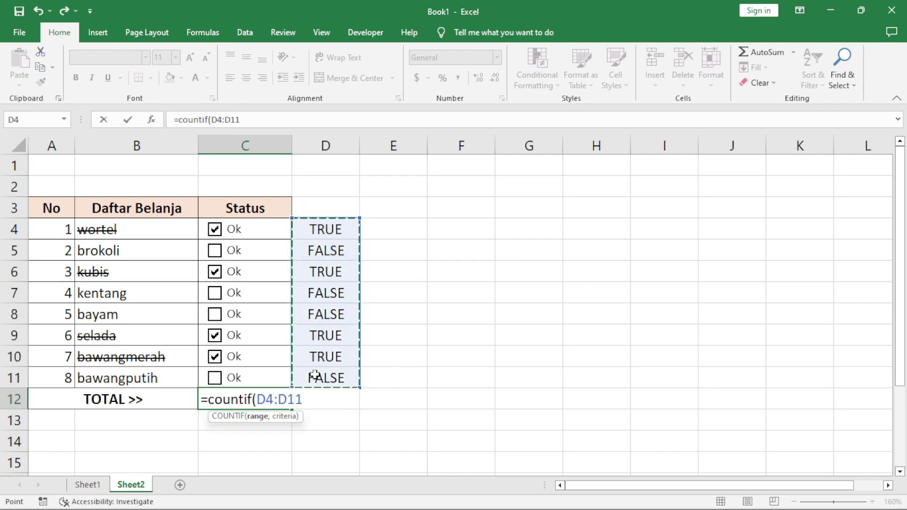
text(,)
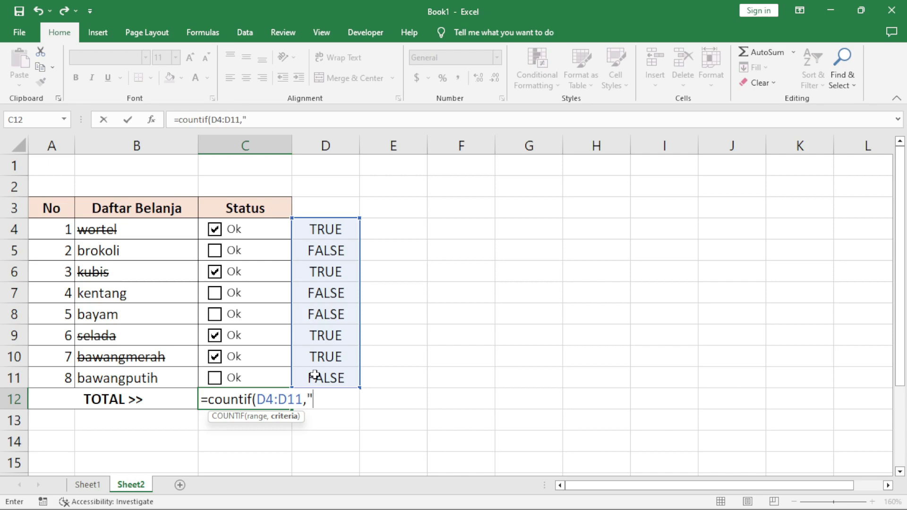
text(TRUE)
text())
key(Return)
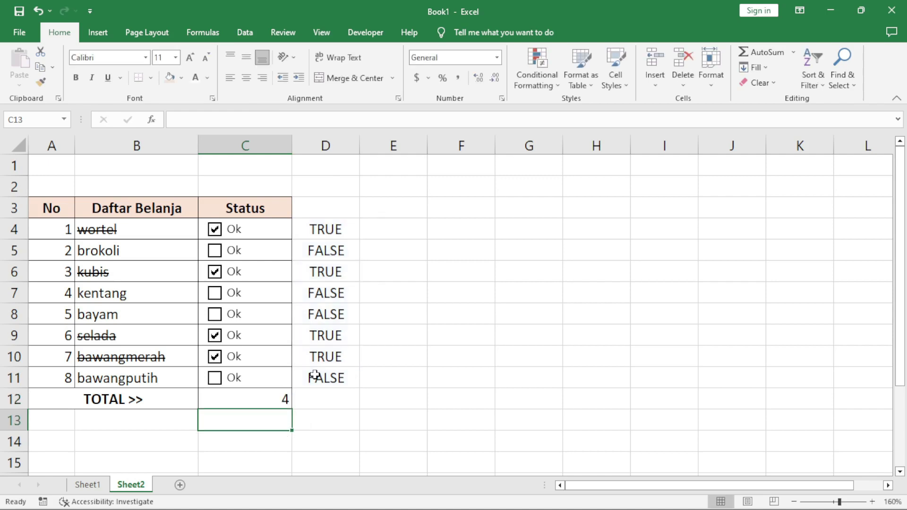
key(Up)
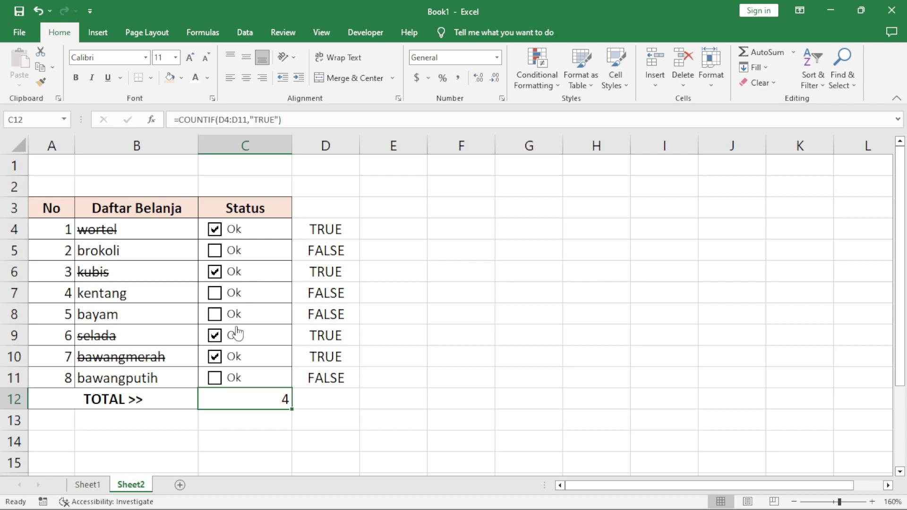
Tick brokoli, bayam, bawangputih and kentang so TOTAL reaches 8.
click(215, 253)
click(215, 315)
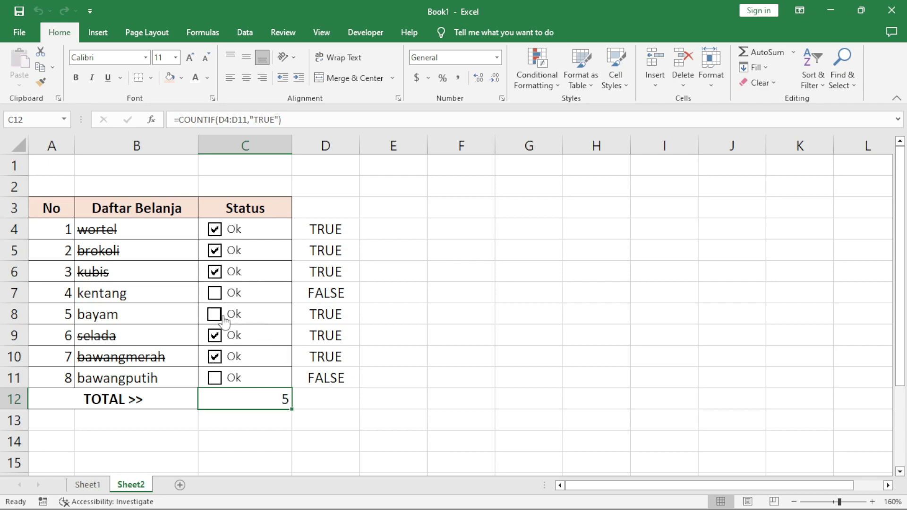
click(215, 378)
click(215, 293)
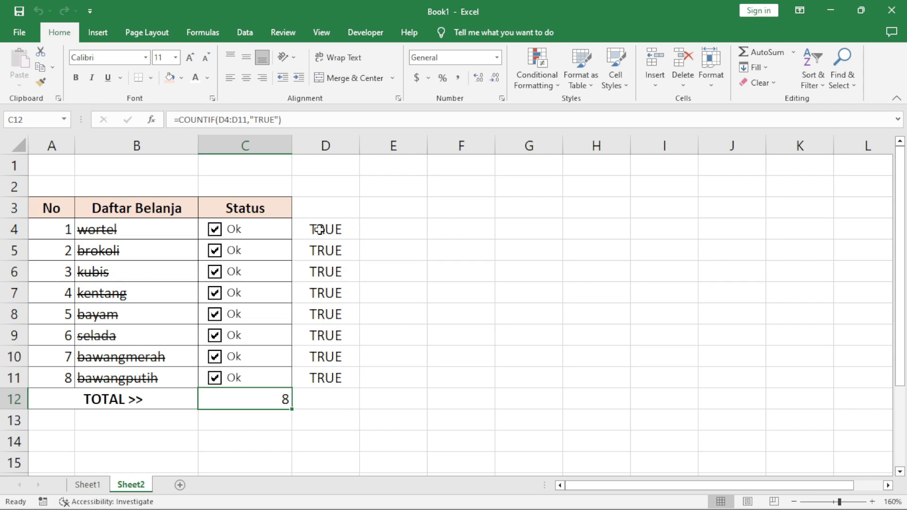
Give the D4:D11 helper values a white font colour to hide them.
drag(325, 230, 326, 377)
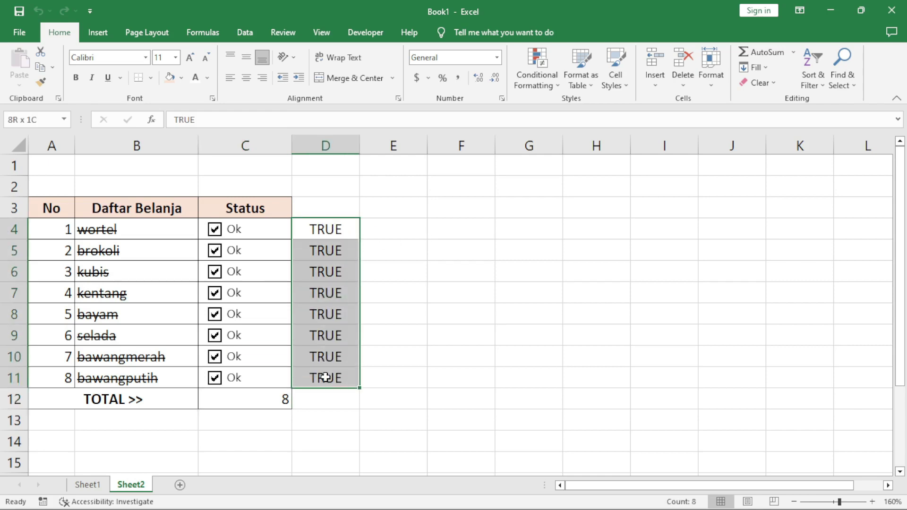
click(207, 78)
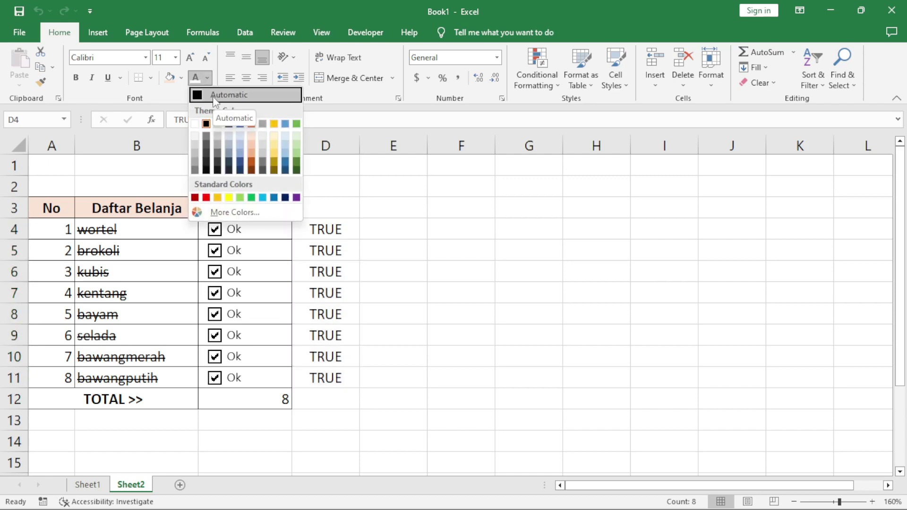
click(195, 123)
click(461, 293)
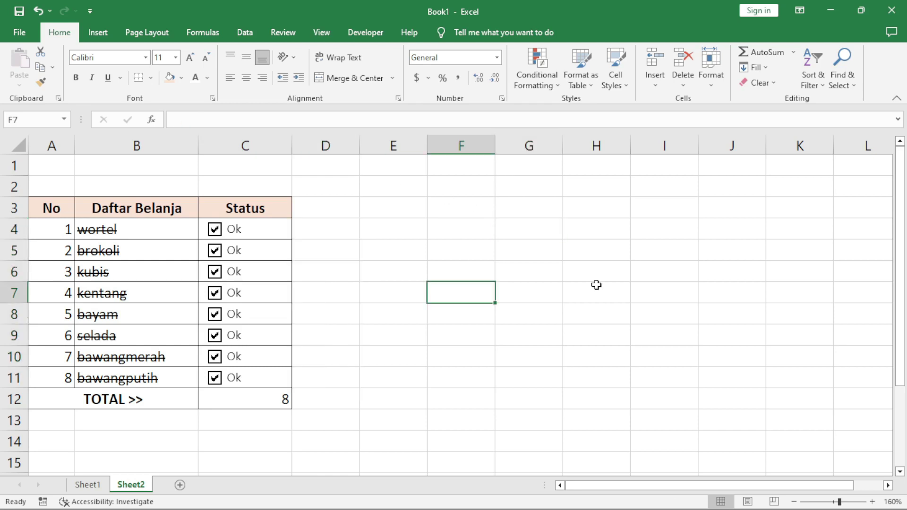